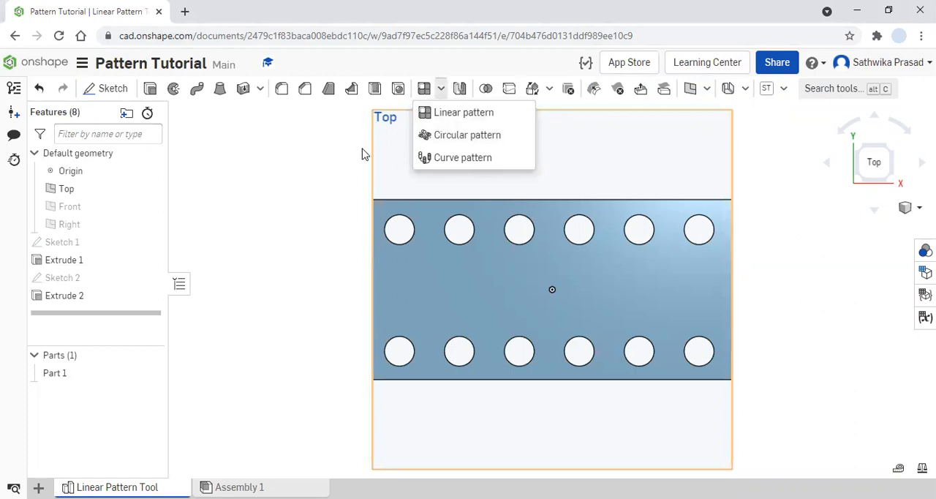
# - Change the appearance of Part 1 to purple, colour AE55BC
pyautogui.click(249, 245)
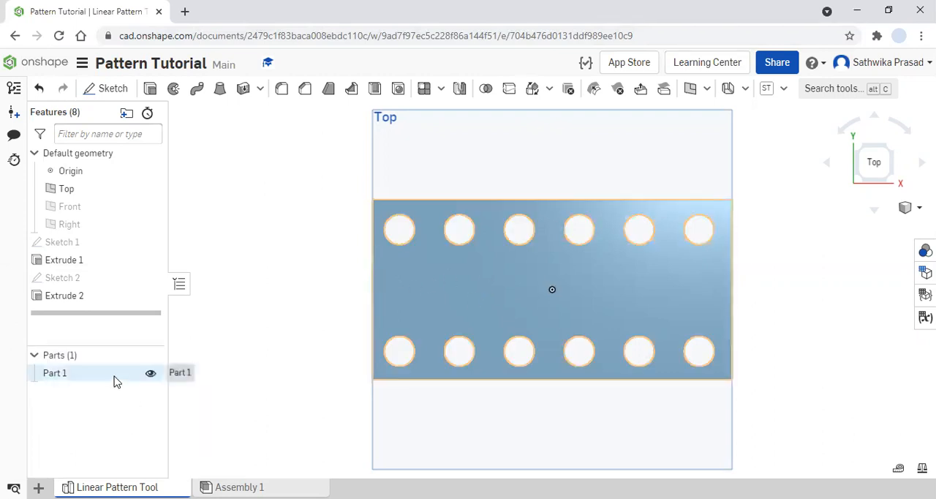
pyautogui.rightClick(114, 381)
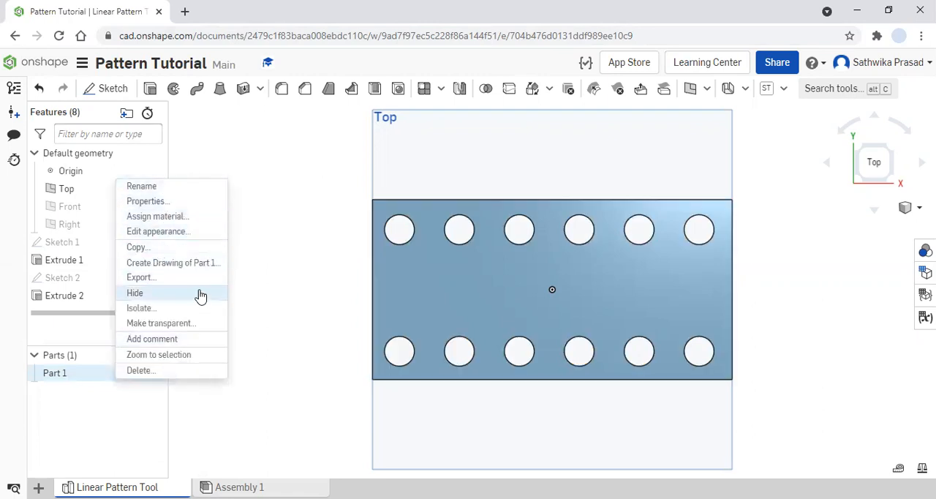
pyautogui.click(169, 232)
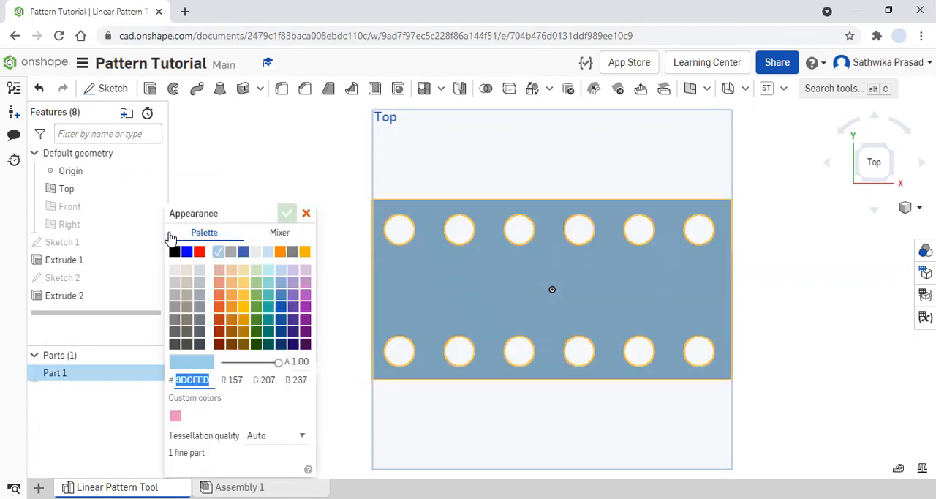
pyautogui.click(306, 296)
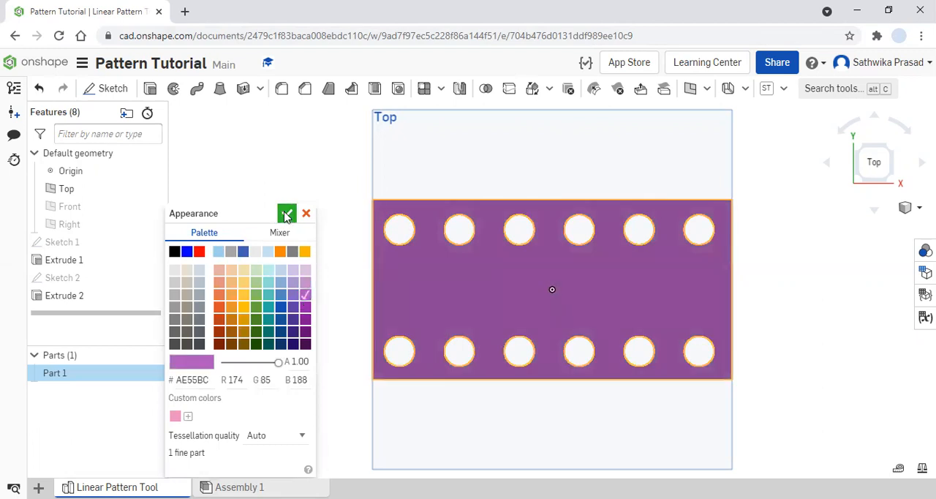
pyautogui.click(287, 213)
pyautogui.scroll(-3, 505, 343)
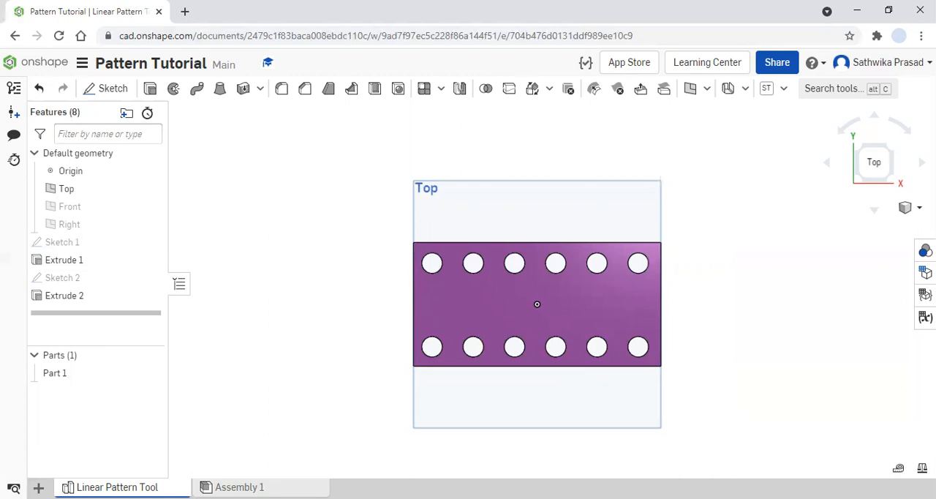
# - Create a new Part Studio in the document and rename it Circular Pattern Tool
pyautogui.click(39, 488)
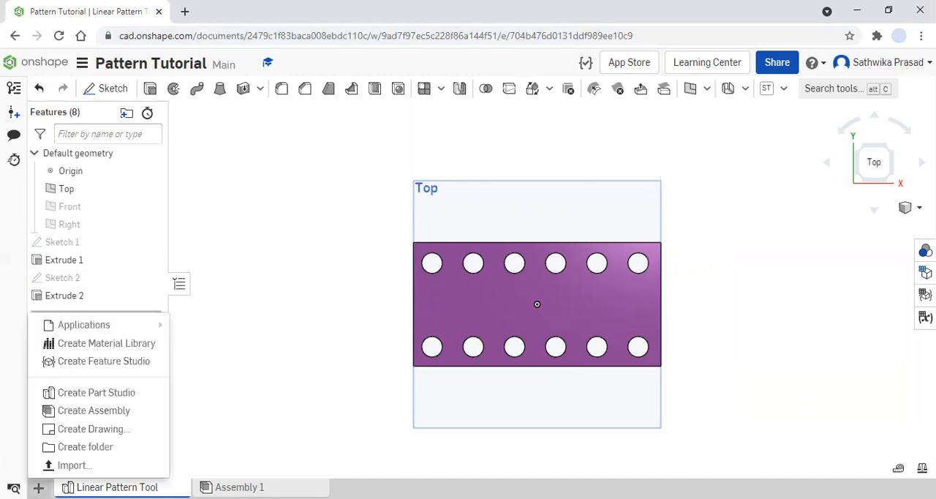
pyautogui.click(114, 393)
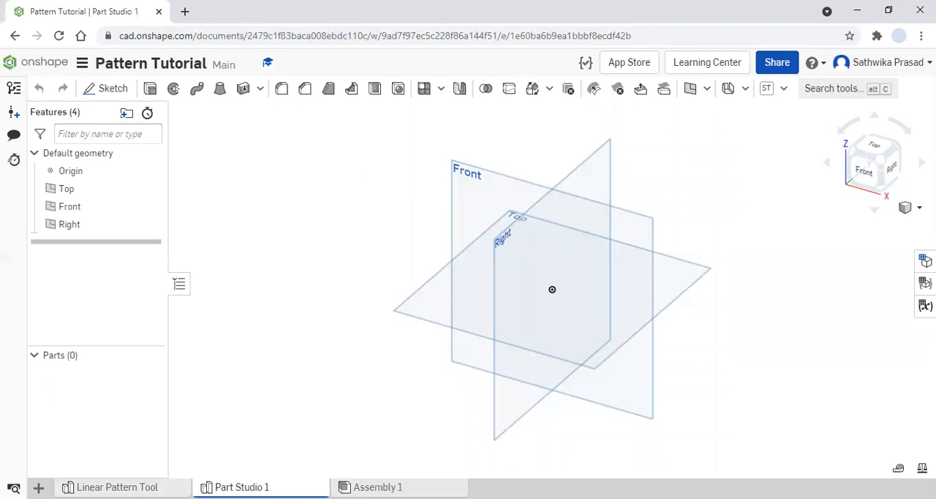
pyautogui.rightClick(238, 486)
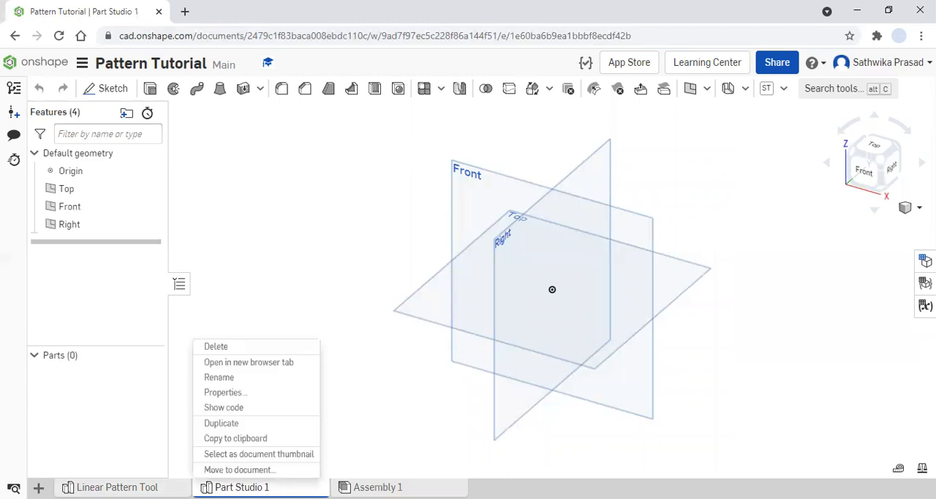
pyautogui.click(235, 378)
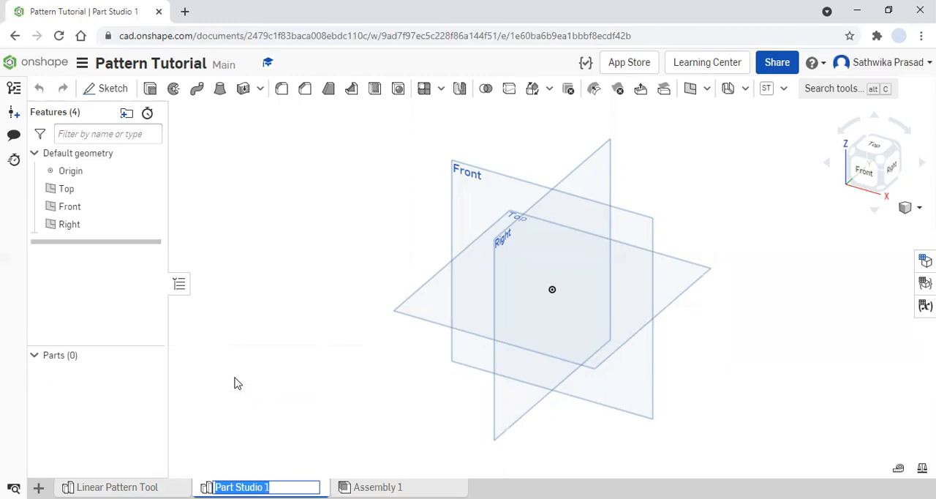
pyautogui.write('Cir')
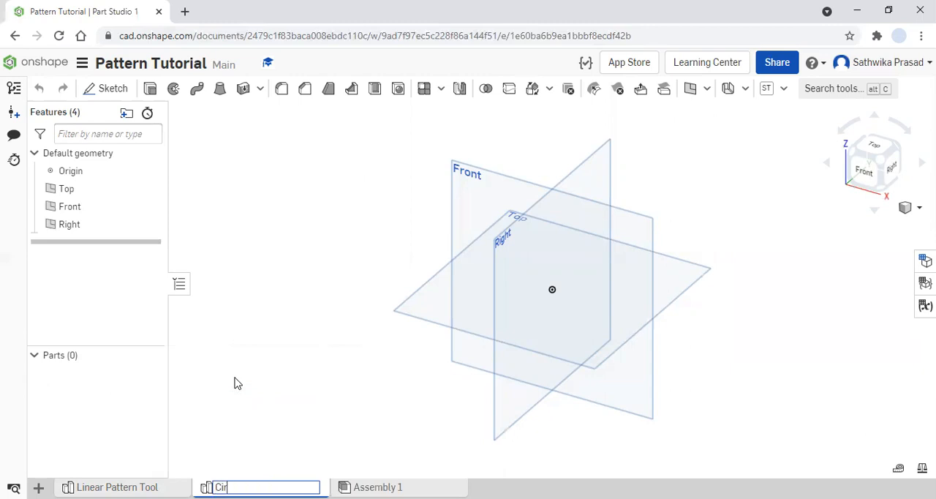
pyautogui.write('cular Pattern too')
pyautogui.press('BackSpace')
pyautogui.press('BackSpace')
pyautogui.press('BackSpace')
pyautogui.press('BackSpace')
pyautogui.write('Tool')
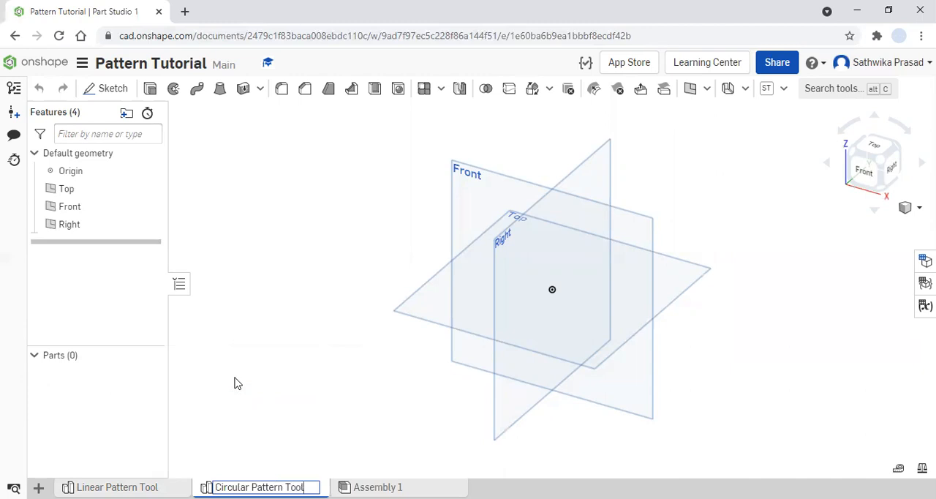
pyautogui.press('Return')
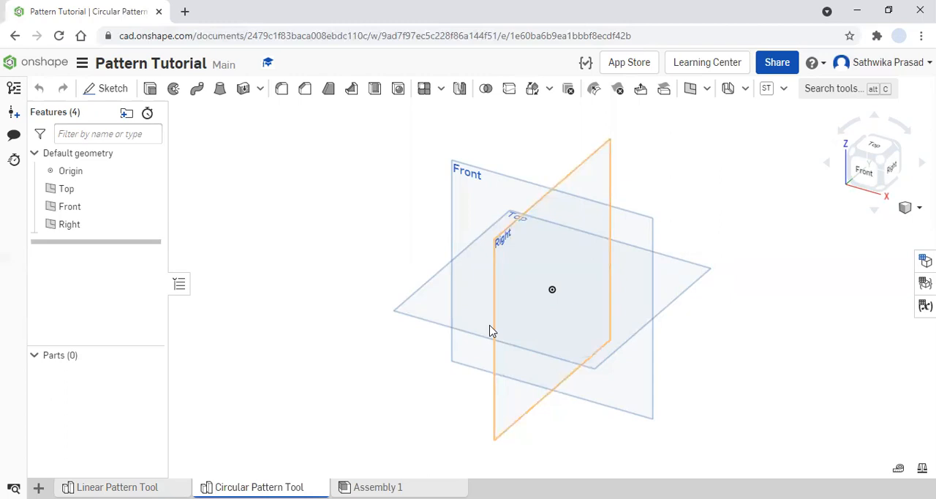
# - Search Google for "old school pencil sharpener" in a new browser tab
pyautogui.click(192, 11)
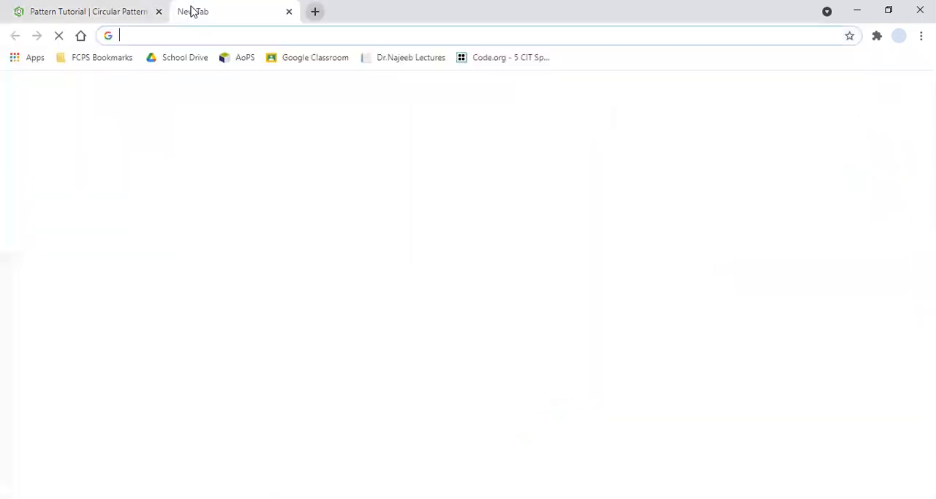
pyautogui.write('old sh')
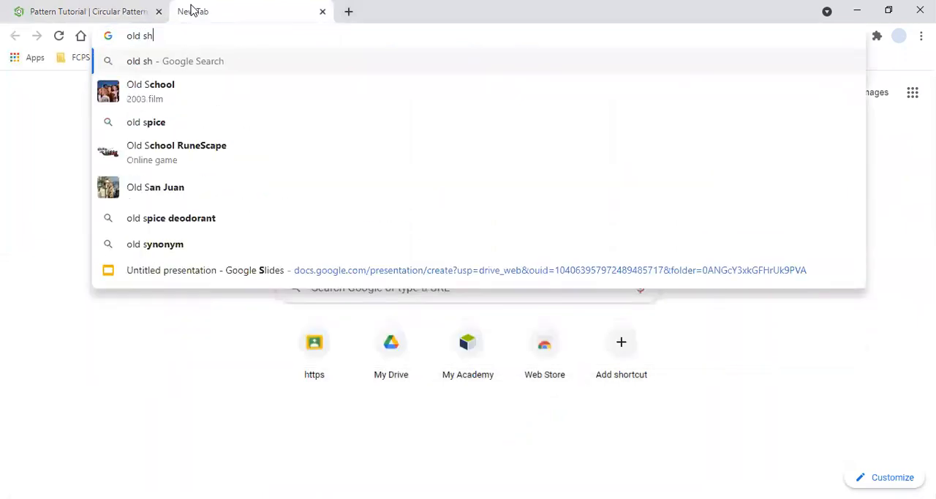
pyautogui.press('BackSpace')
pyautogui.write('chool ')
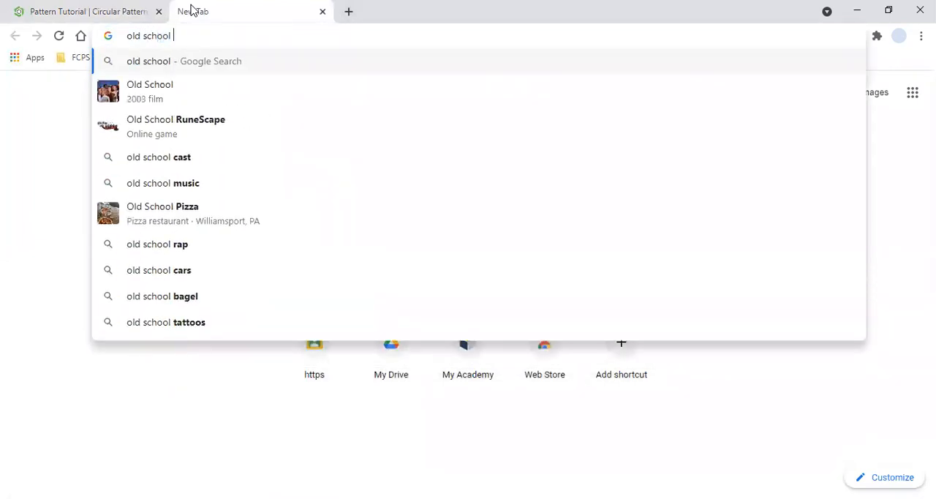
pyautogui.write('penc')
pyautogui.press('Return')
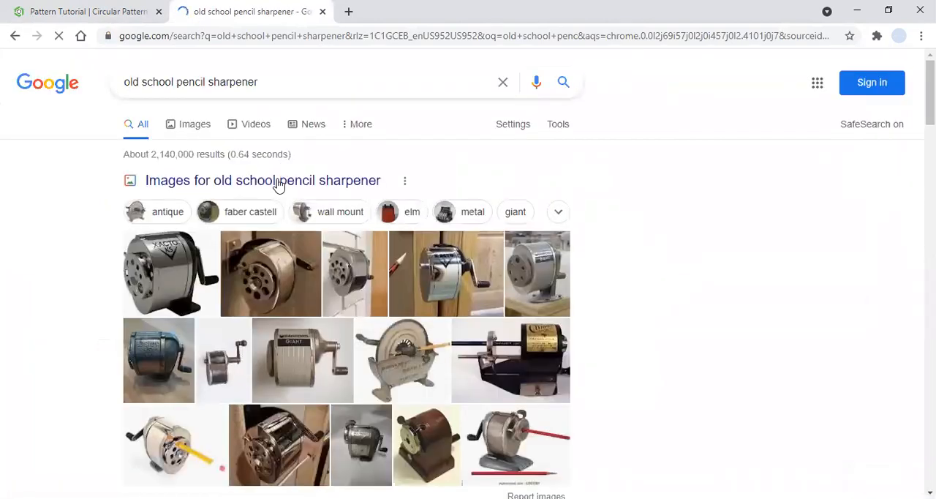
# - Open several pencil sharpener image results and examine the circular arrangement of holes on the eBay sharpener's dial
pyautogui.click(337, 271)
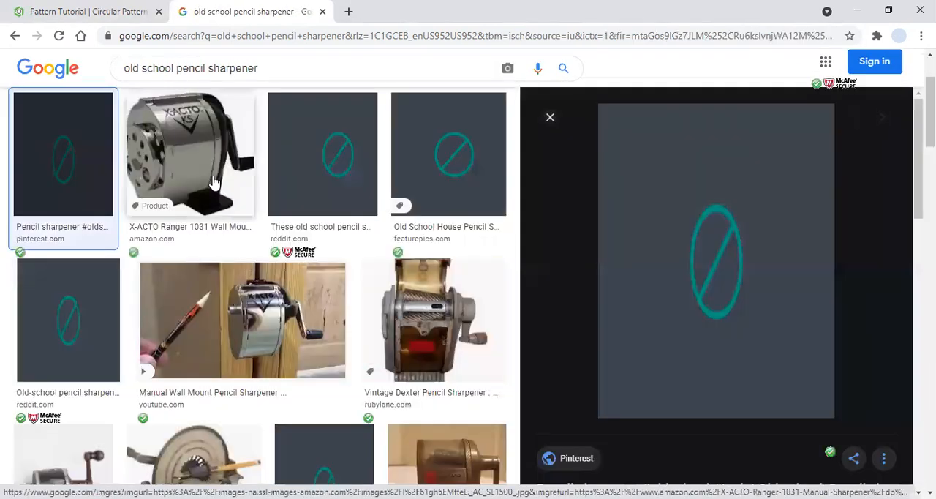
pyautogui.click(213, 182)
pyautogui.scroll(-2, 418, 312)
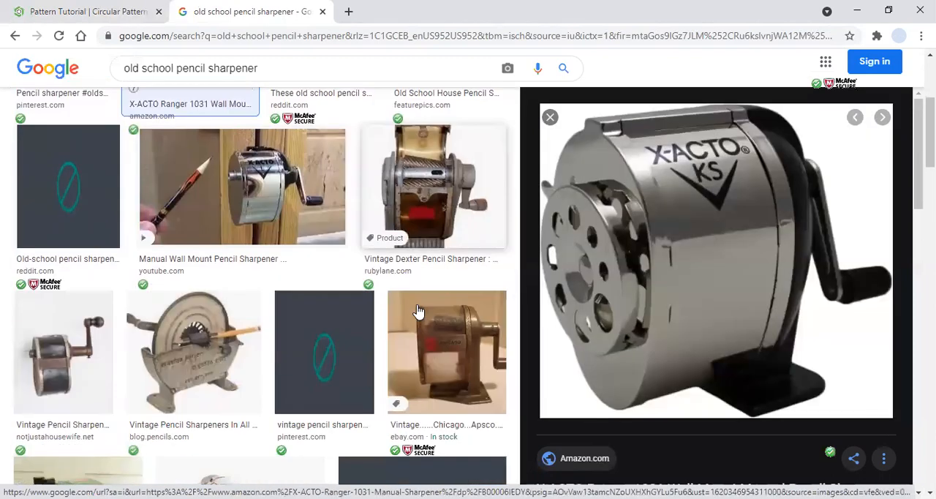
pyautogui.scroll(-3, 417, 313)
pyautogui.click(269, 348)
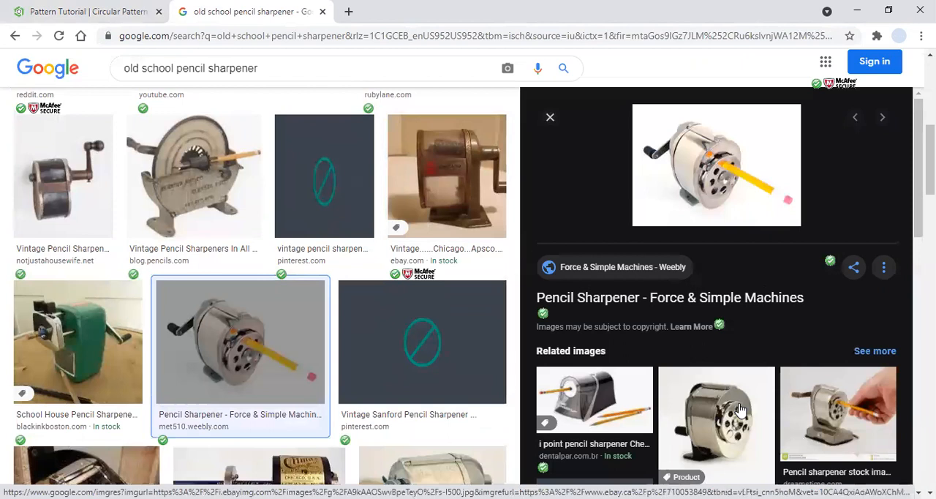
pyautogui.click(715, 399)
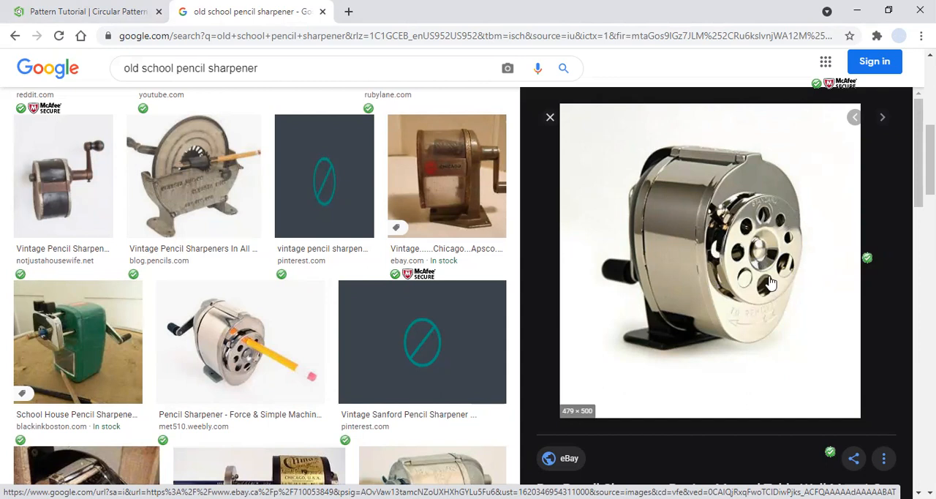
pyautogui.scroll(-2, 769, 281)
pyautogui.scroll(1, 769, 280)
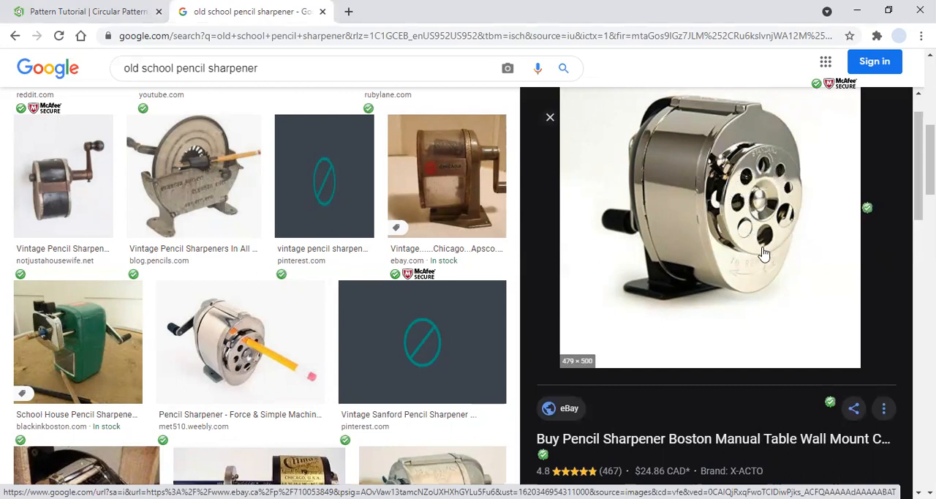
# - Switch back to the Onshape document and start a new sketch on the Right plane
pyautogui.click(102, 9)
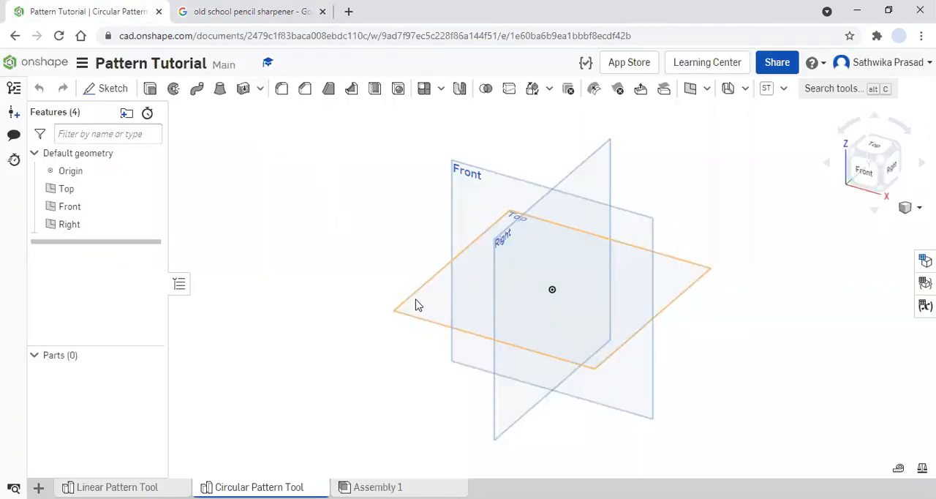
pyautogui.click(515, 274)
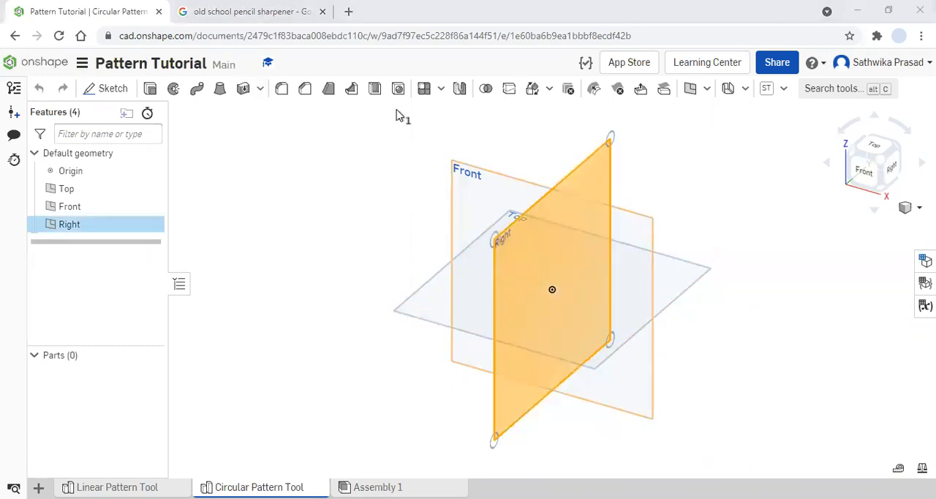
pyautogui.hotkey('ctrl', 'Tab')
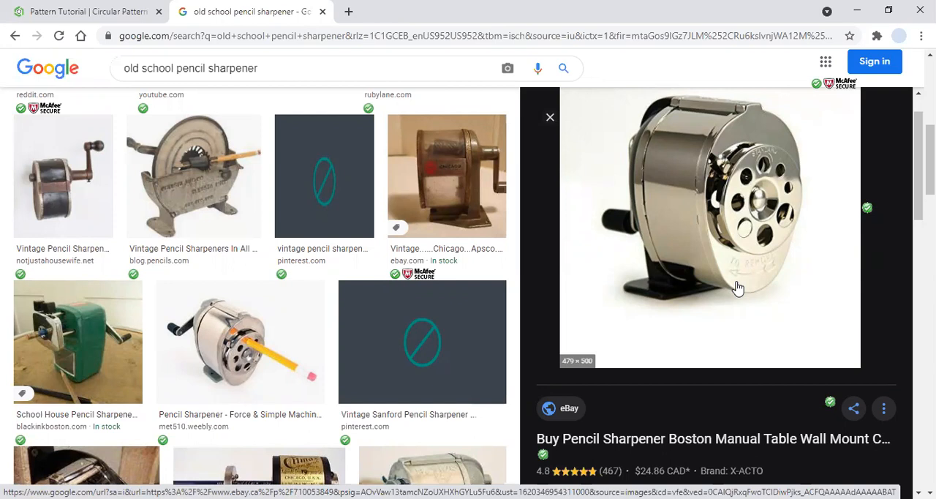
pyautogui.click(125, 11)
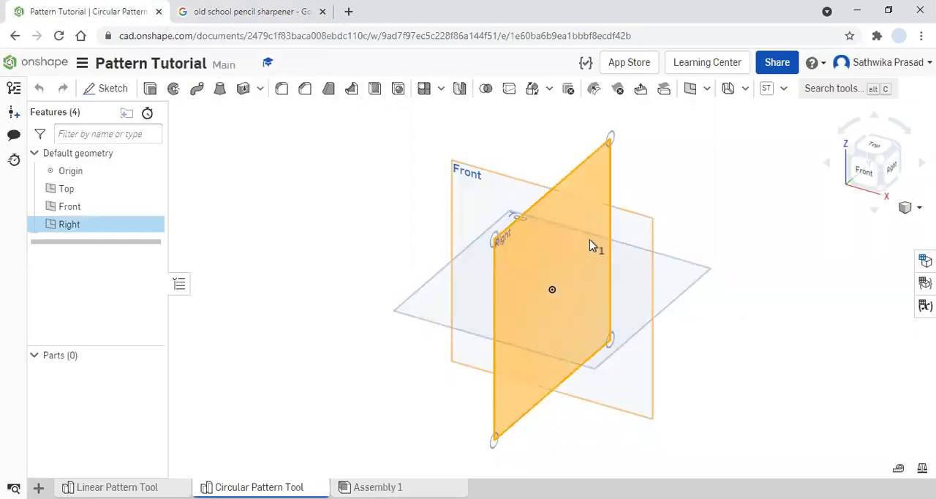
pyautogui.rightClick(523, 250)
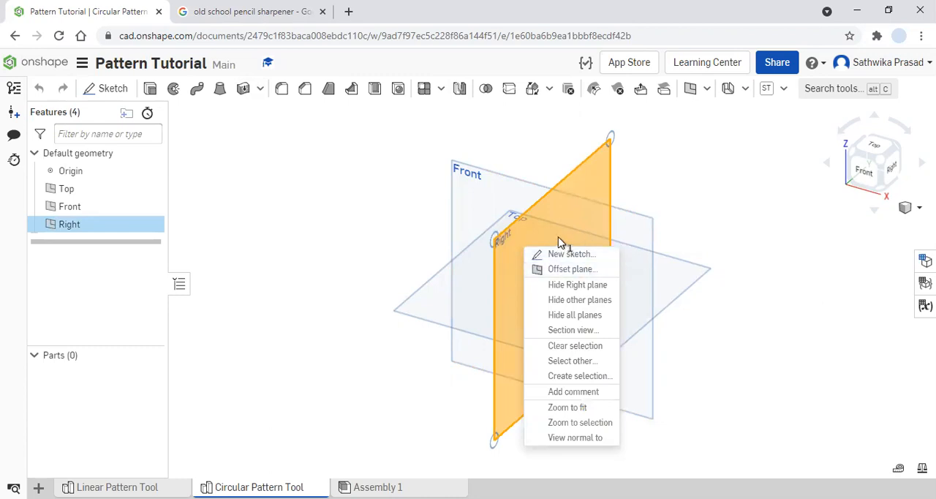
pyautogui.click(597, 256)
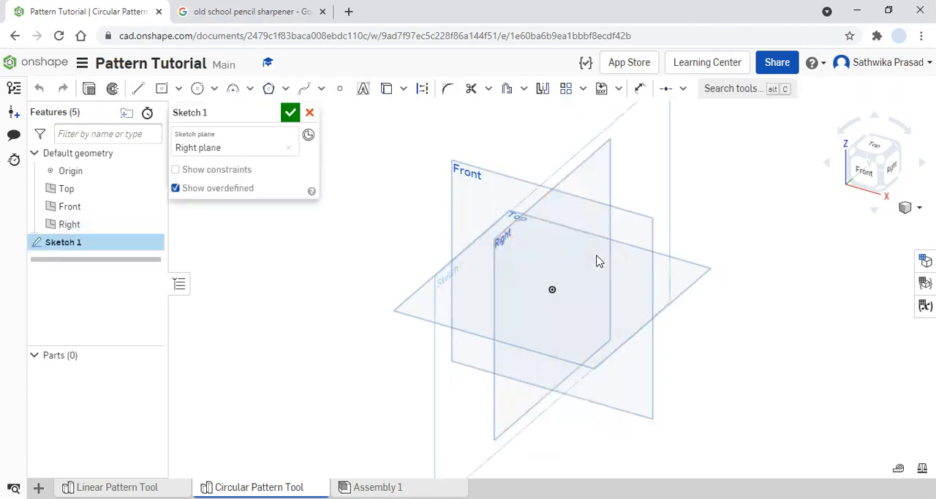
# - Sketch a centre point circle about 5.3 in in diameter, centred on the origin
pyautogui.rightClick(473, 439)
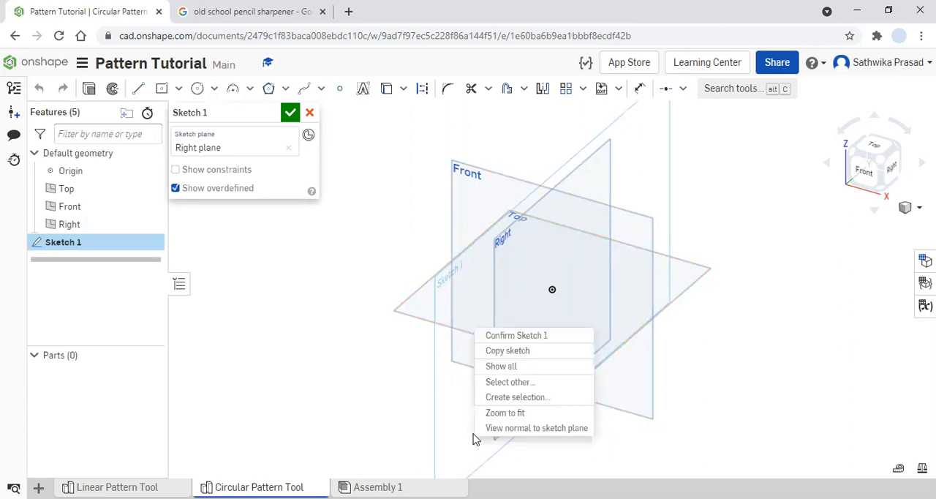
pyautogui.click(524, 431)
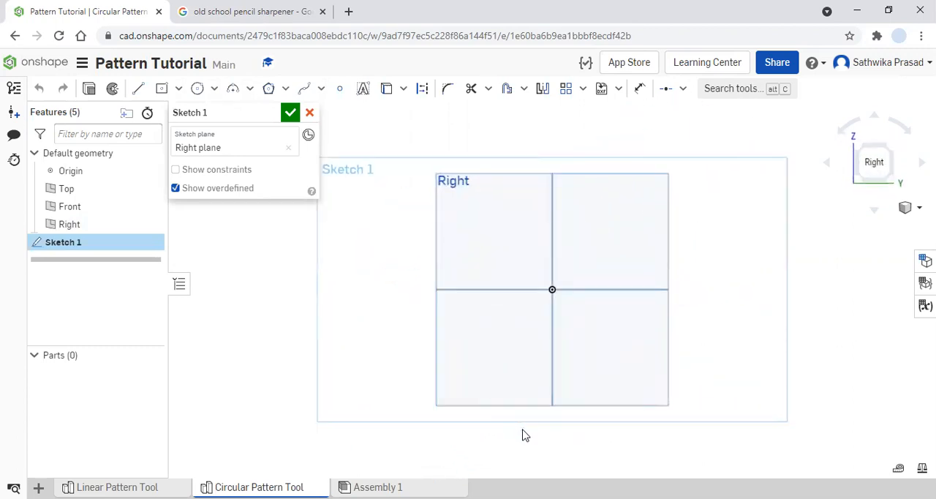
pyautogui.click(198, 89)
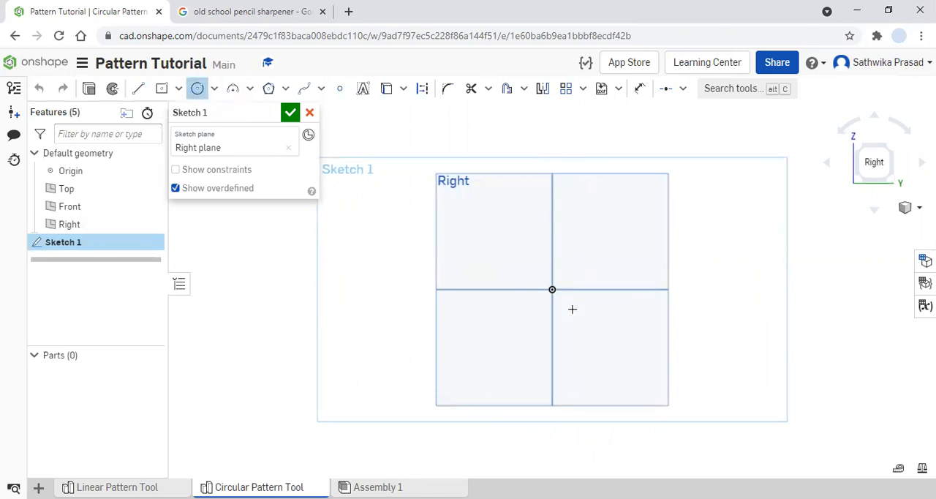
pyautogui.click(551, 288)
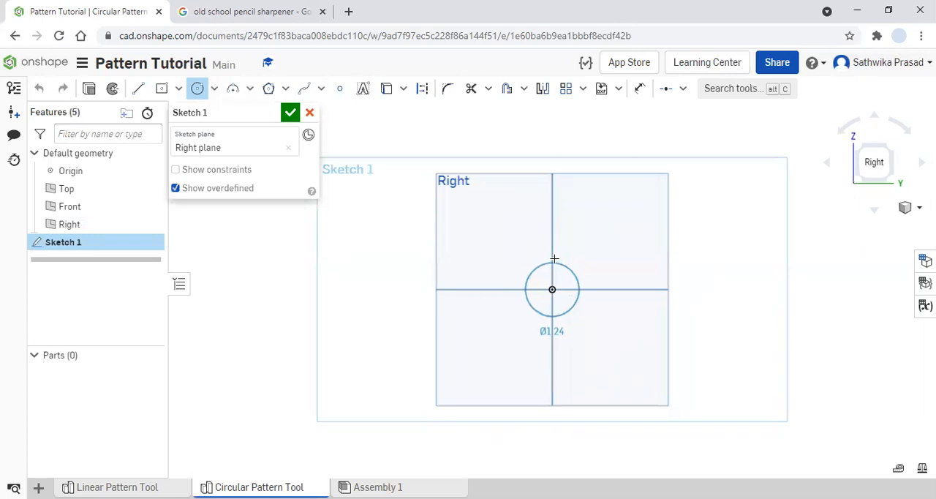
pyautogui.click(552, 186)
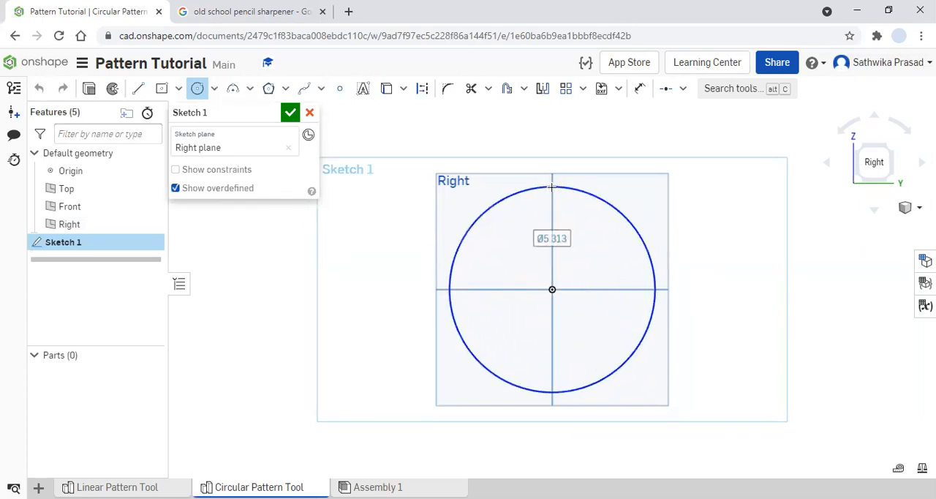
# - Dimension the circle's diameter and set it to 5 in
pyautogui.click(640, 88)
pyautogui.click(597, 199)
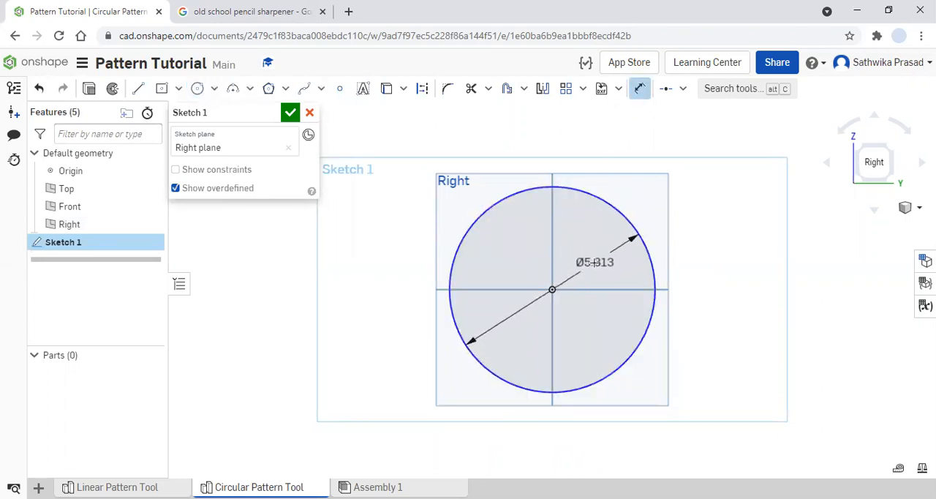
pyautogui.click(594, 262)
pyautogui.write('5')
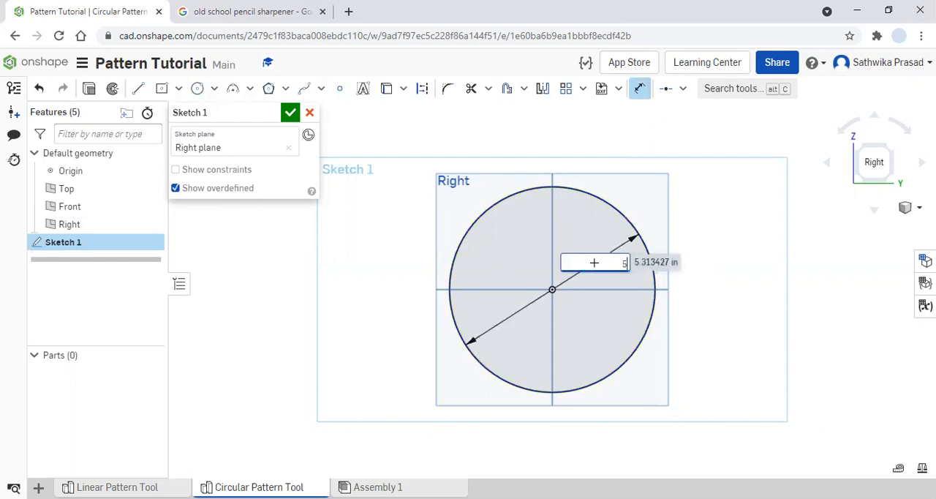
pyautogui.press('Return')
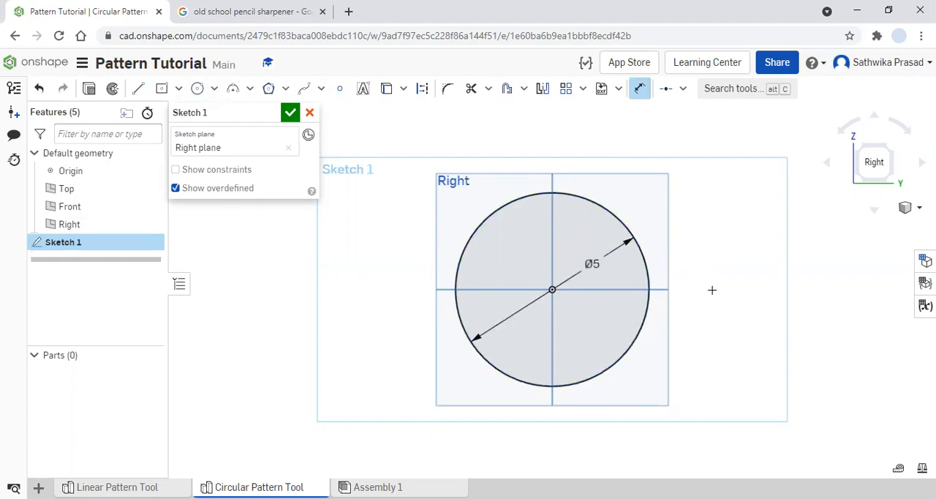
# - Extrude the 5 in circle as a new solid with a blind depth of 0.5 in
pyautogui.press('Escape')
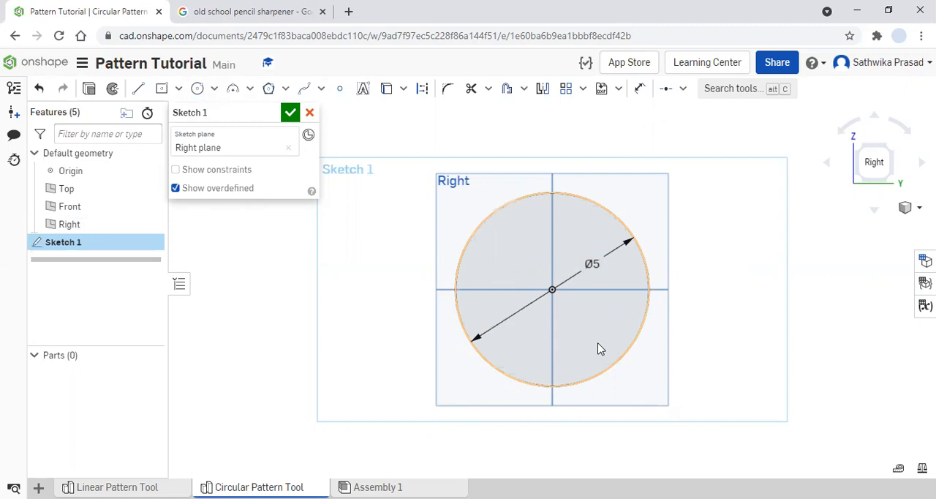
pyautogui.click(90, 89)
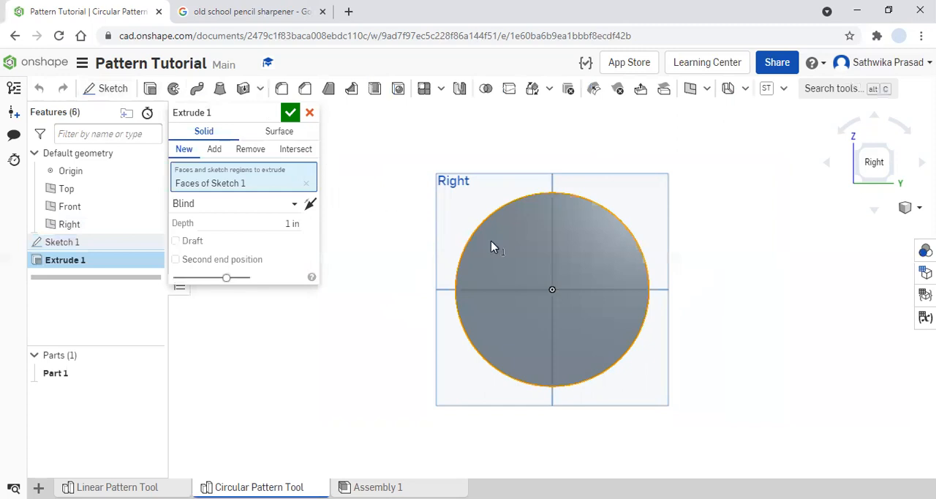
pyautogui.click(292, 223)
pyautogui.click(904, 210)
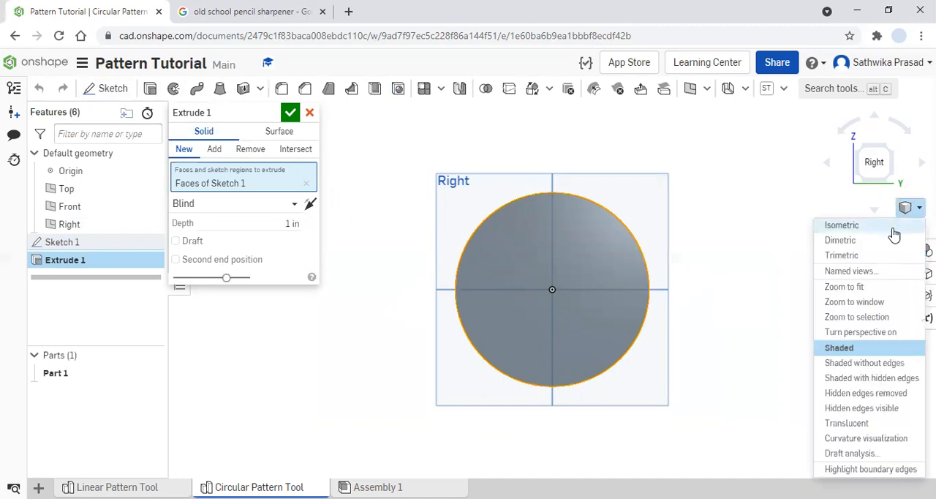
pyautogui.click(895, 226)
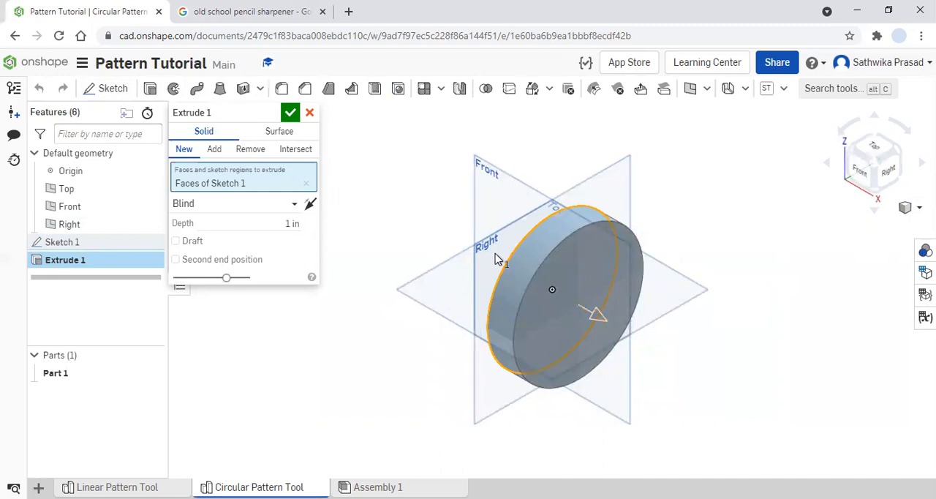
pyautogui.click(294, 223)
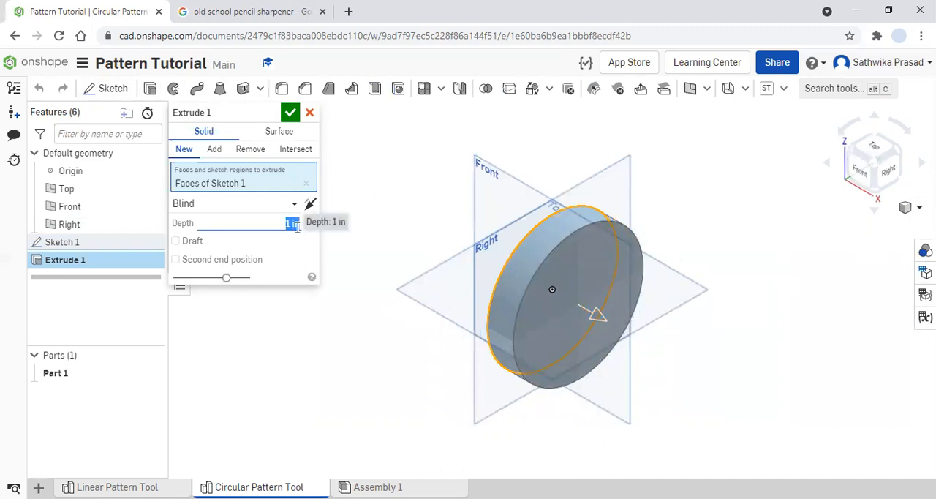
pyautogui.write('0.5')
pyautogui.press('Return')
pyautogui.click(291, 115)
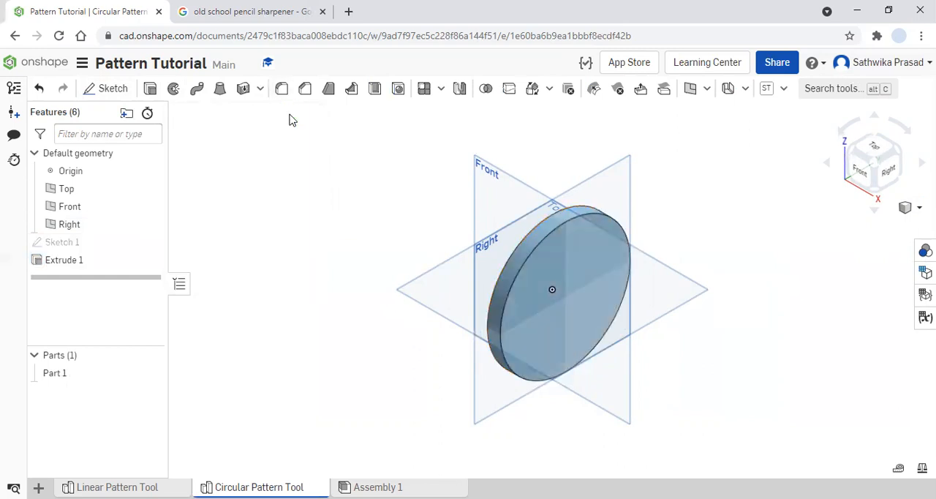
# - Hide the default planes and start a new sketch on the disc's outer circular face, facing the Right view
pyautogui.press('p')
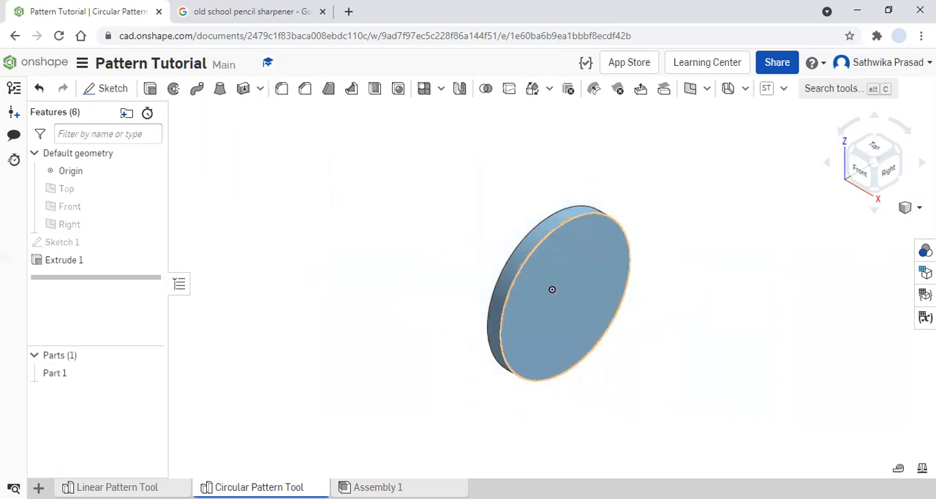
pyautogui.click(886, 172)
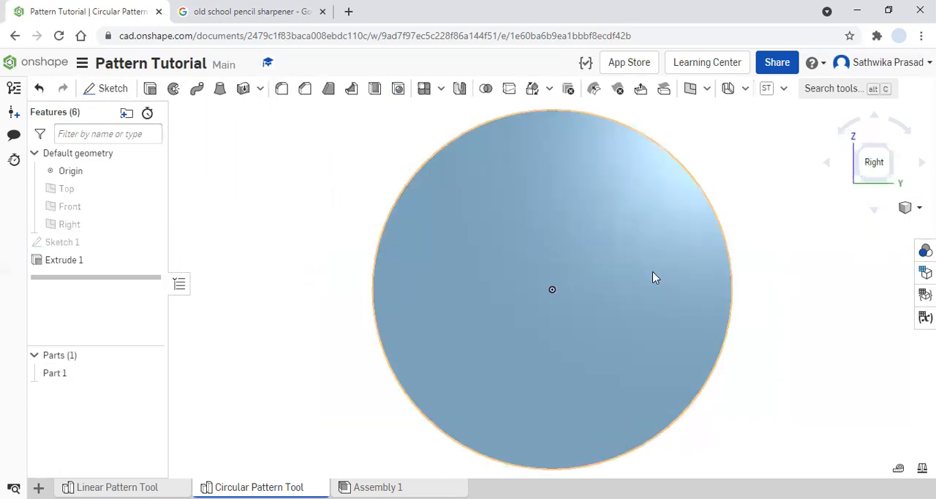
pyautogui.click(654, 277)
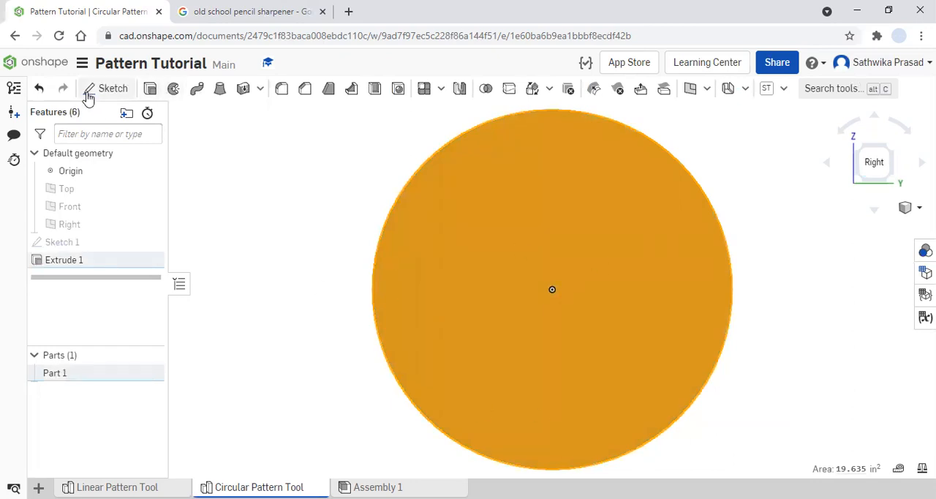
pyautogui.click(110, 91)
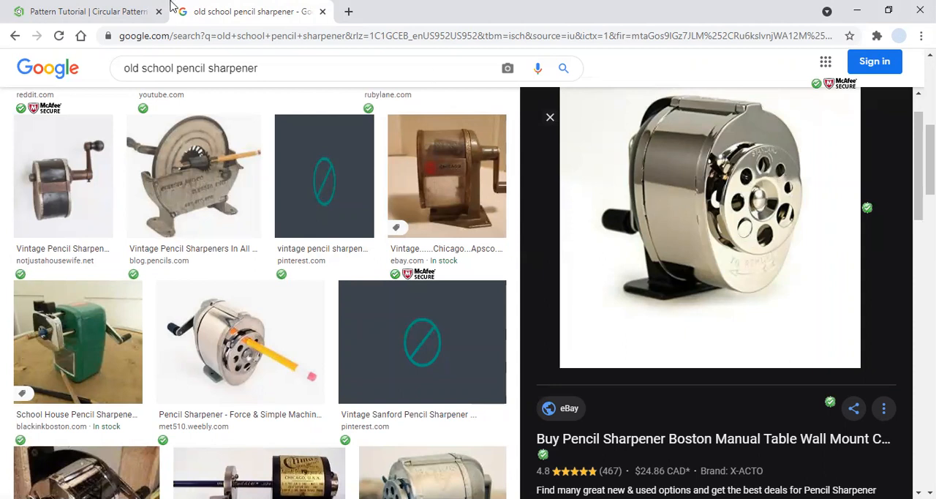
pyautogui.click(101, 7)
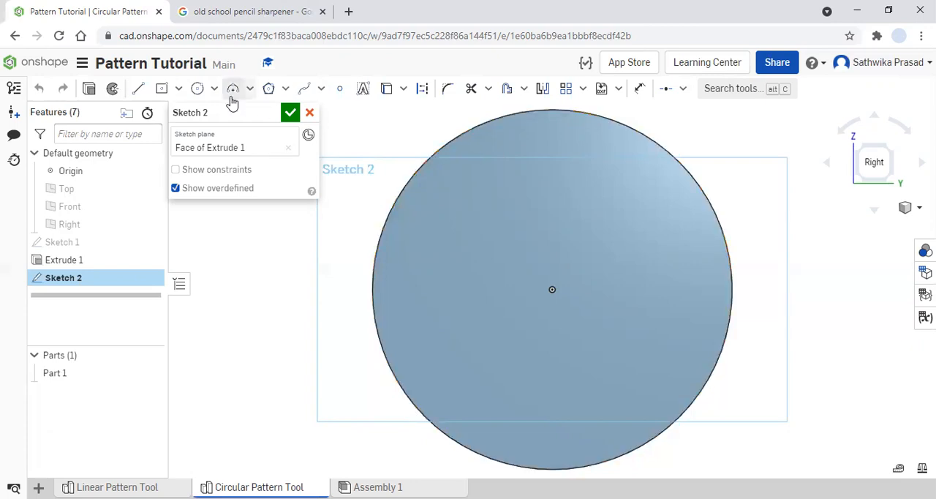
# - Sketch a small centre point circle in the upper-left part of the disc's face and dimension its diameter to 0.5 in
pyautogui.click(199, 90)
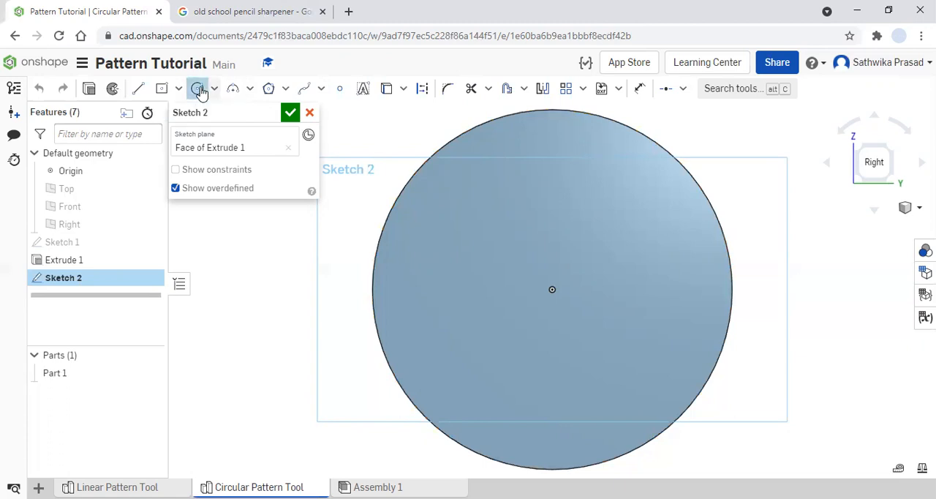
pyautogui.click(439, 206)
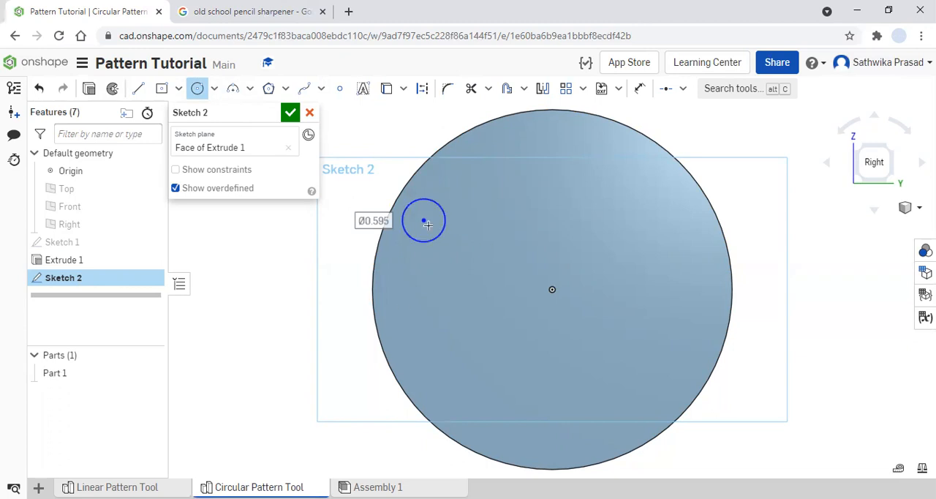
pyautogui.click(639, 88)
pyautogui.click(433, 205)
pyautogui.click(520, 224)
pyautogui.write('0')
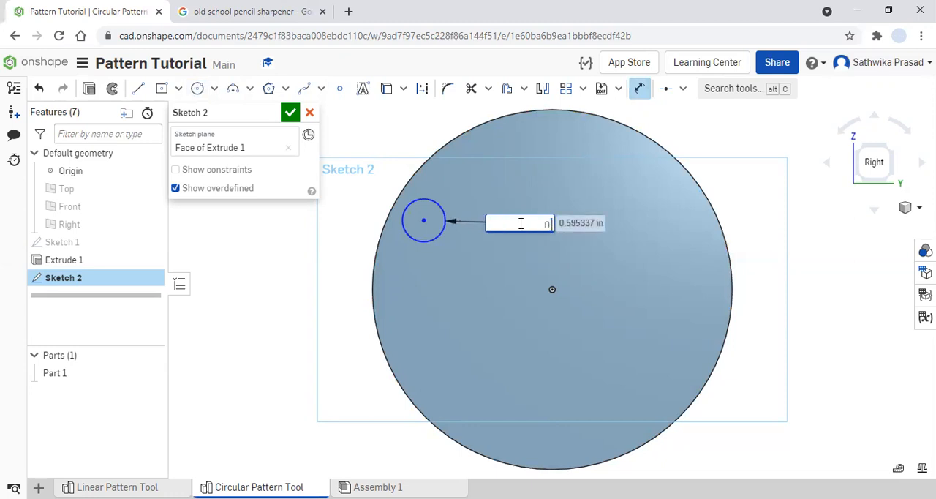
pyautogui.write('.5')
pyautogui.press('Return')
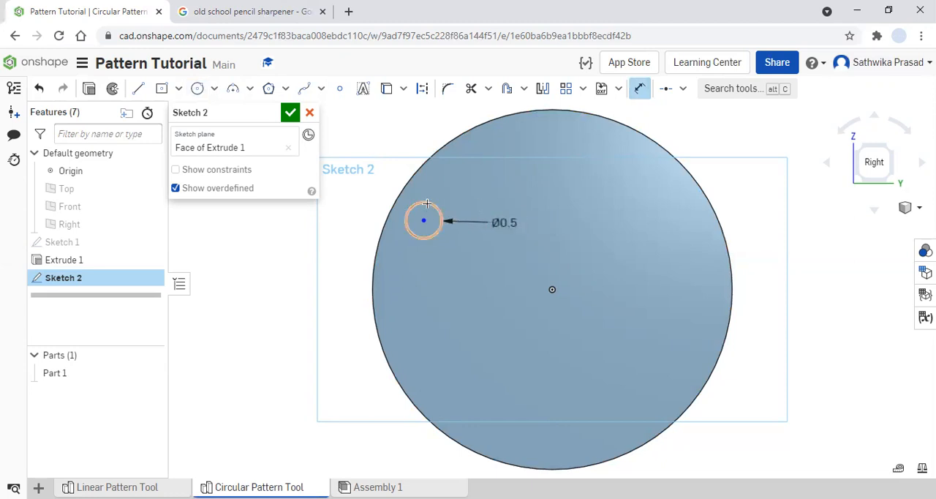
# - Dimension the distance between the small circle and the disc's outer edge and set it to 1 in
pyautogui.click(427, 202)
pyautogui.click(409, 183)
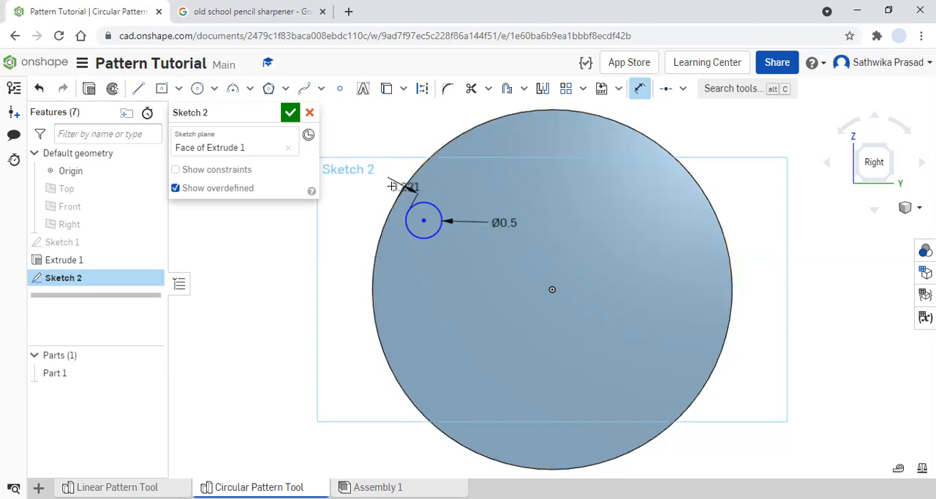
pyautogui.click(366, 184)
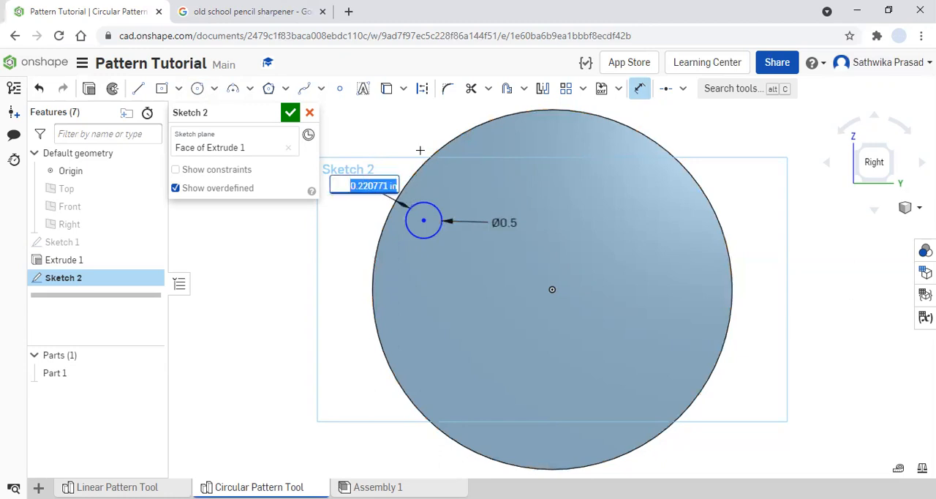
pyautogui.click(249, 11)
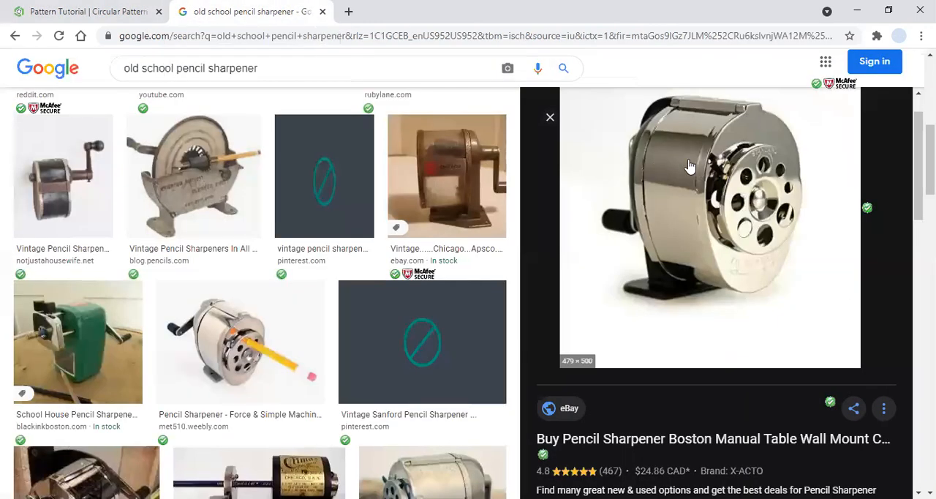
pyautogui.click(46, 11)
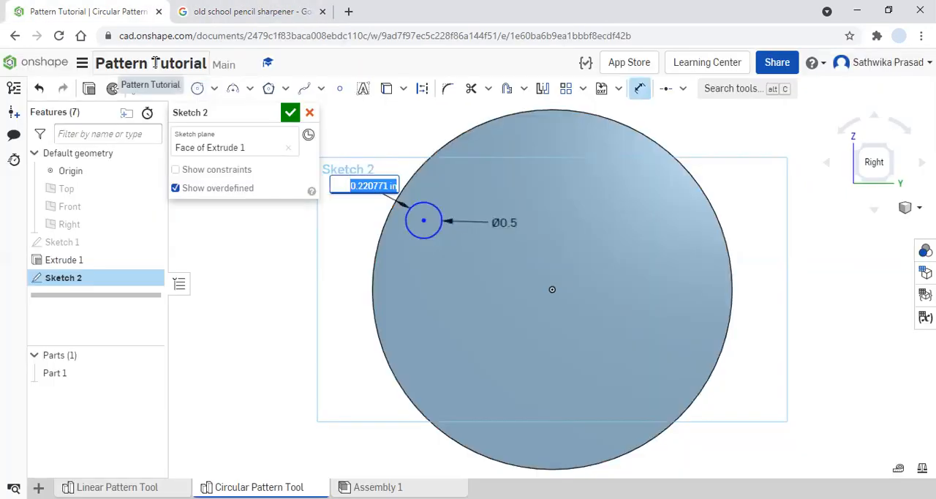
pyautogui.write('1')
pyautogui.press('Return')
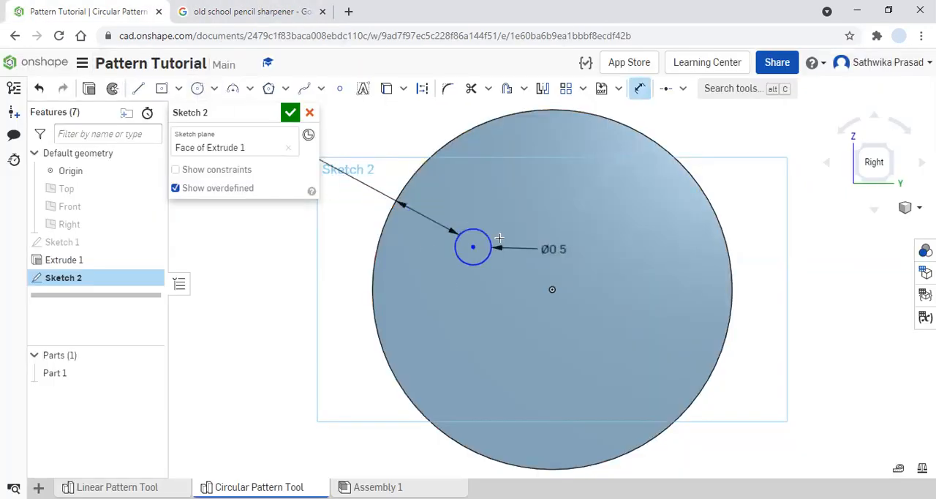
# - Change the distance between the small circle and the disc's edge to 0.7 in
pyautogui.scroll(1, 363, 202)
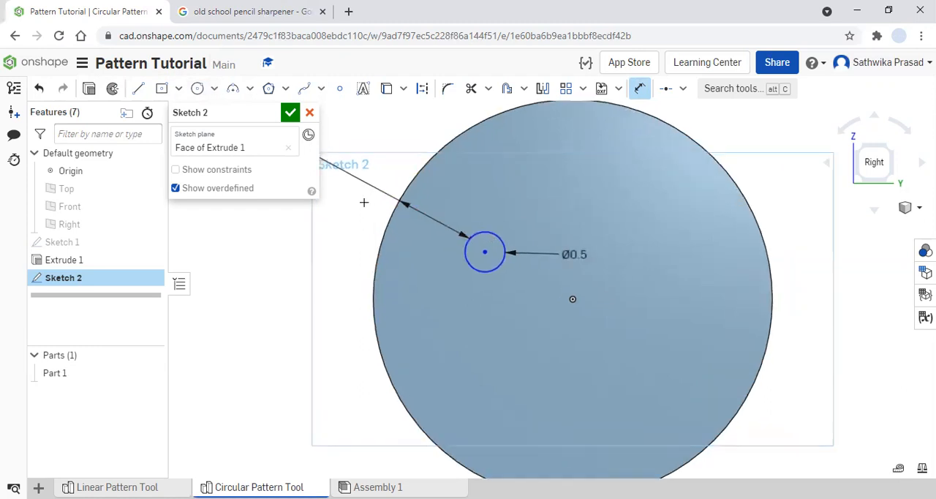
pyautogui.scroll(-12, 364, 202)
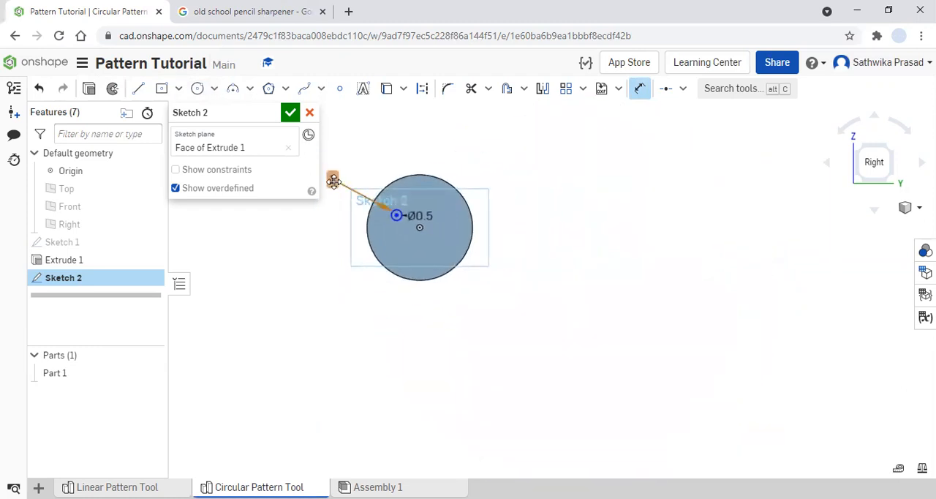
pyautogui.click(332, 181)
pyautogui.write('0.7')
pyautogui.press('Return')
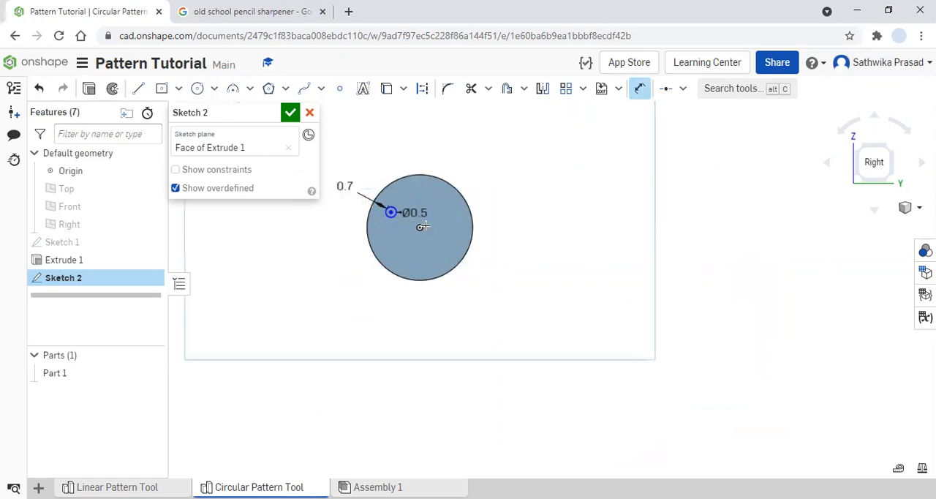
# - Set the small circle's distance from the disc's edge to 0.5 in
pyautogui.scroll(5, 422, 226)
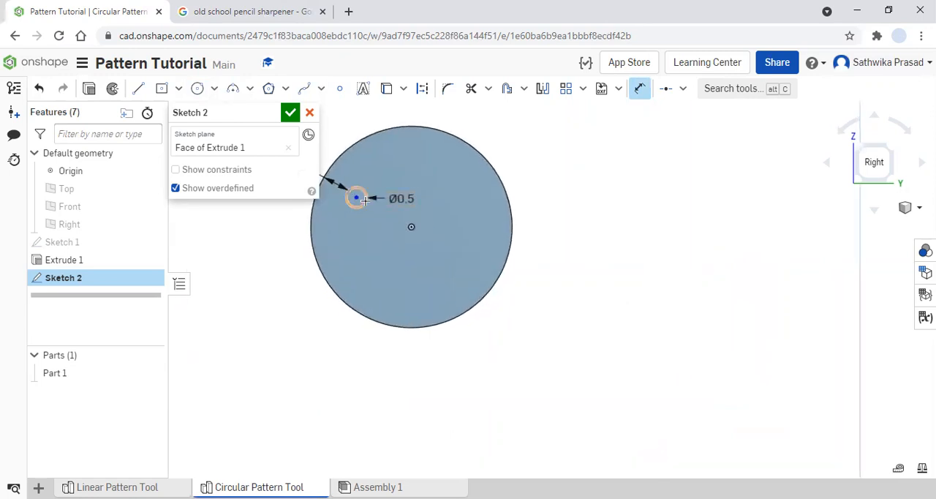
pyautogui.scroll(2, 358, 197)
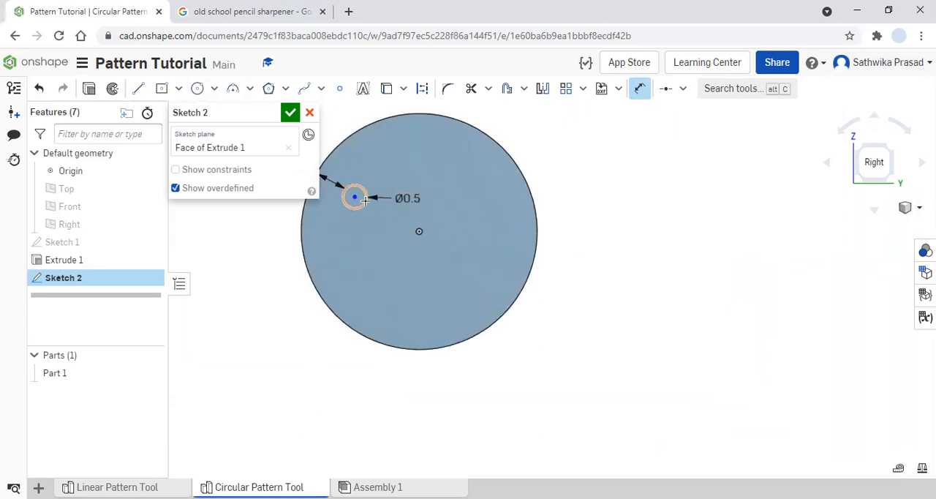
pyautogui.click(874, 161)
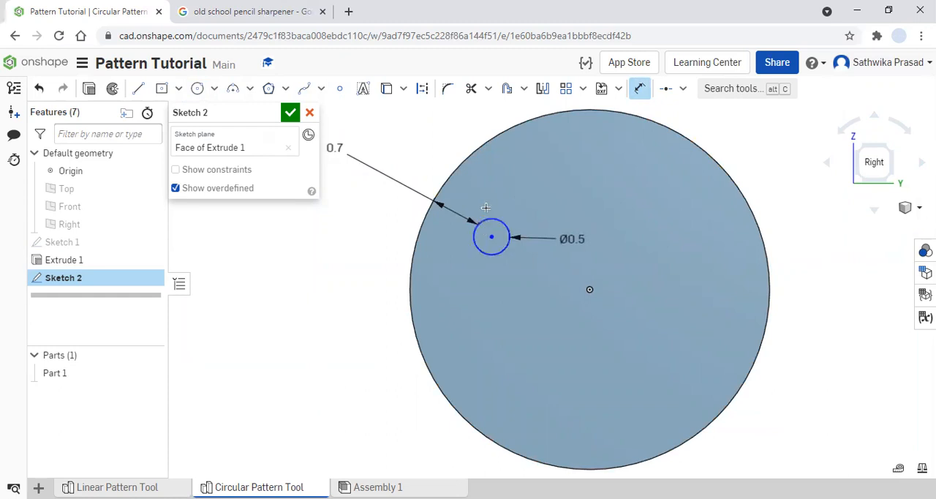
pyautogui.doubleClick(334, 148)
pyautogui.write('0.5')
pyautogui.press('Return')
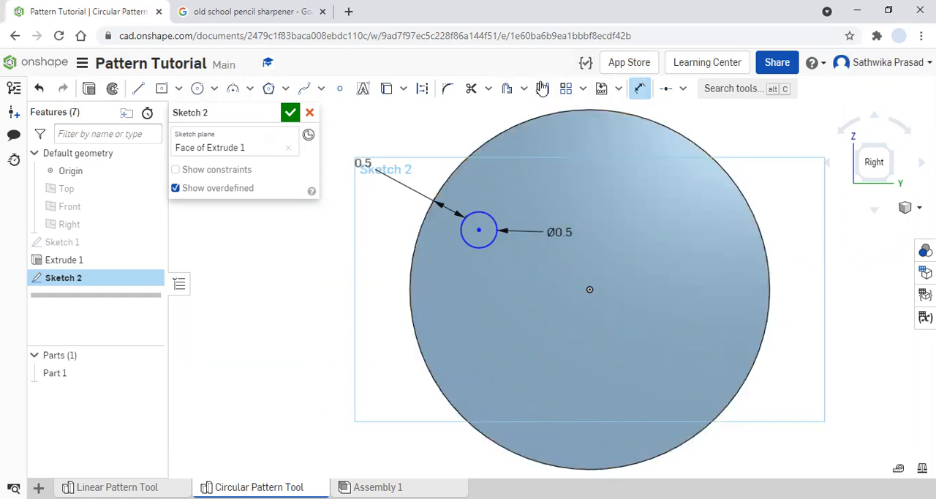
# - Start a sketch circular pattern of the 0.5 in circle around the disc's centre
pyautogui.click(584, 89)
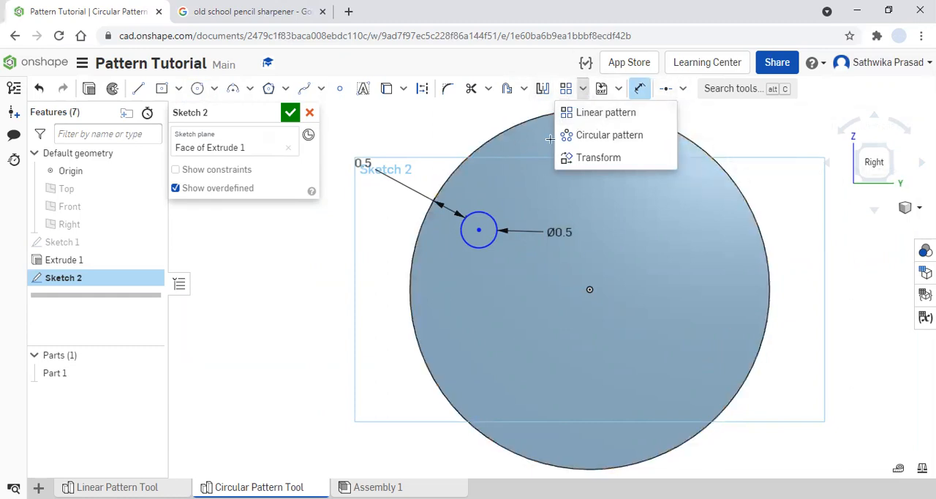
pyautogui.click(616, 138)
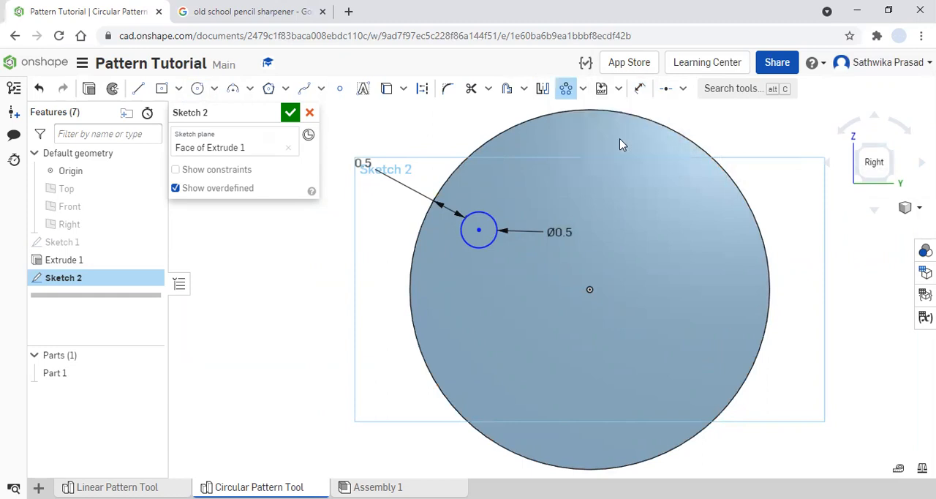
pyautogui.click(473, 212)
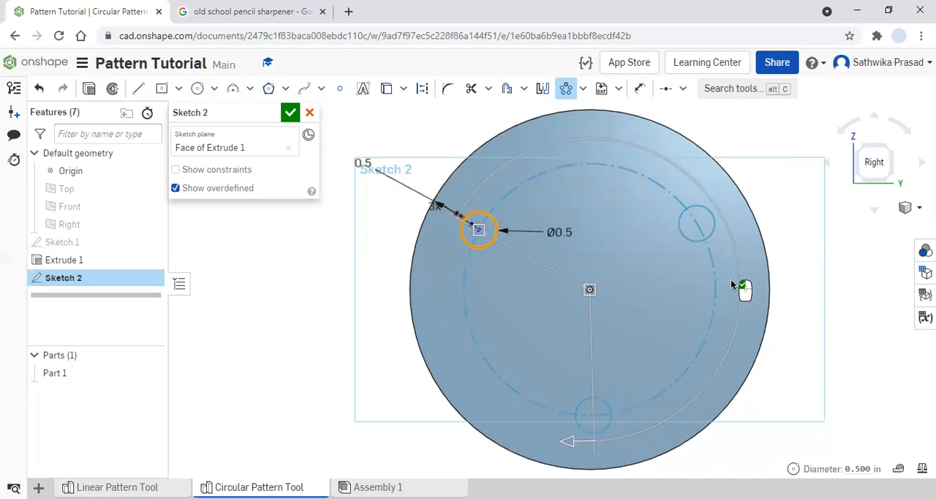
pyautogui.click(563, 442)
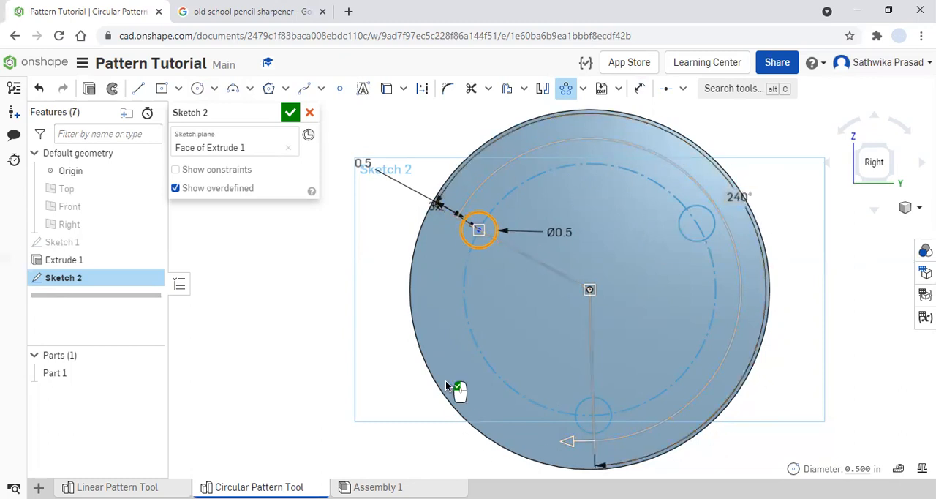
# - Try a pattern angle of 360 degrees and swing the pattern's end back to 240 degrees
pyautogui.doubleClick(736, 196)
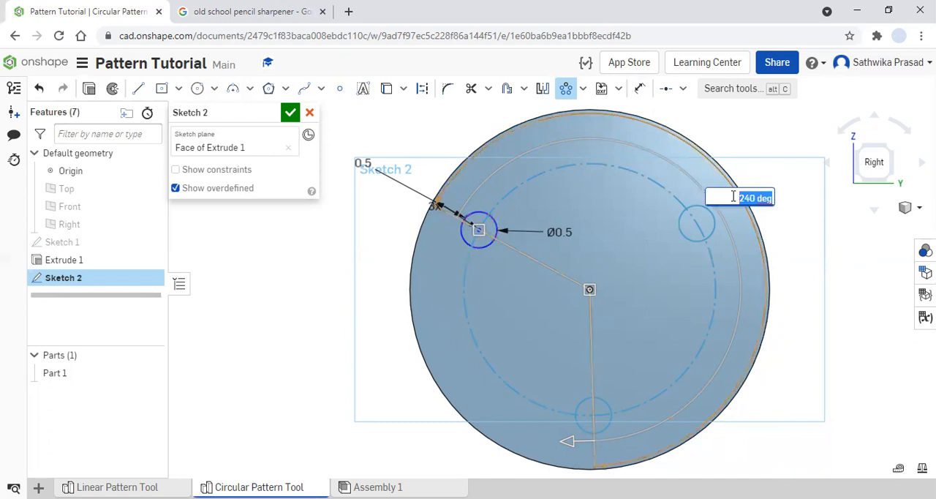
pyautogui.write('36')
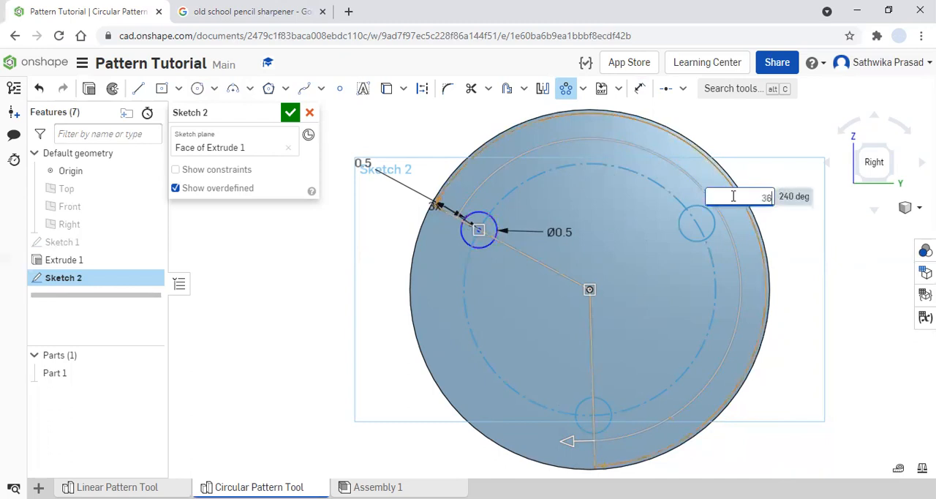
pyautogui.write('0')
pyautogui.press('Return')
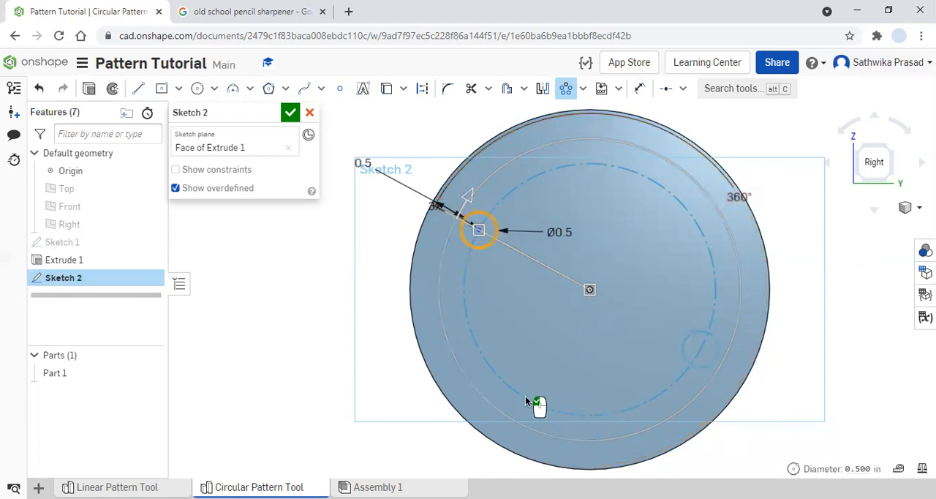
pyautogui.doubleClick(733, 199)
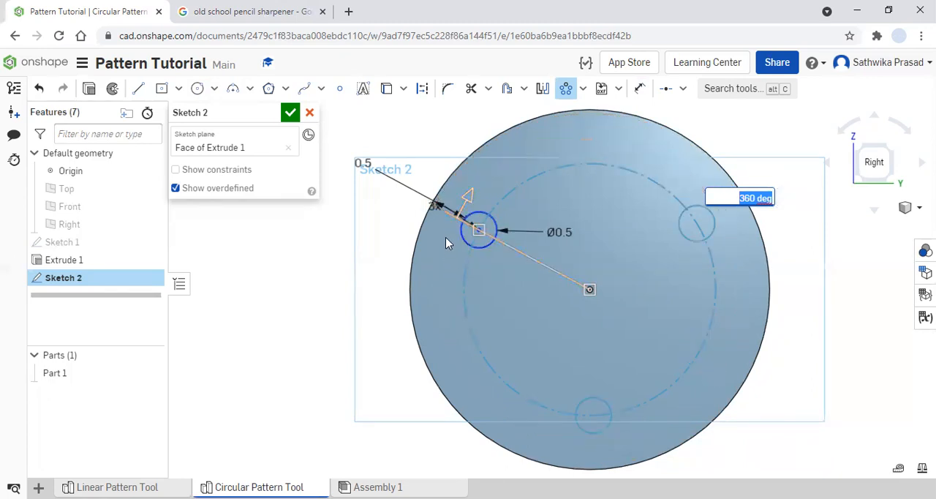
pyautogui.moveTo(468, 196); pyautogui.dragTo(568, 386)
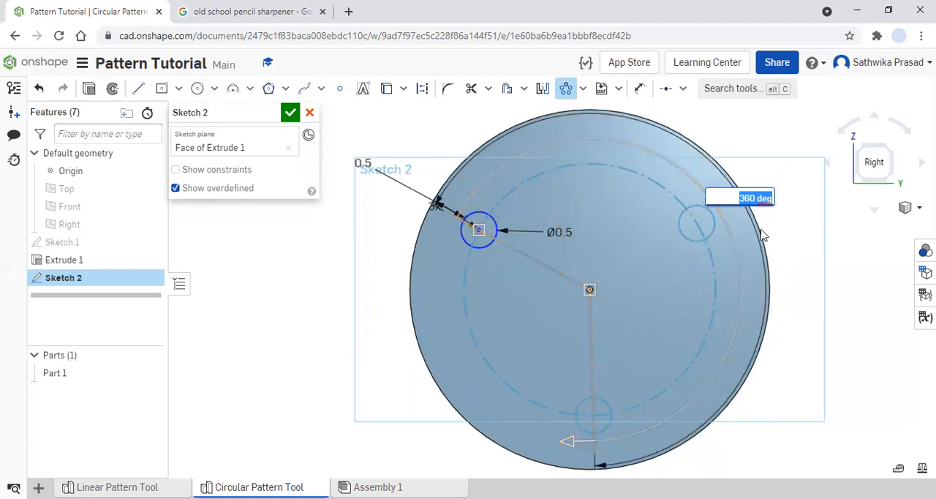
# - Try a pattern angle of 45 degrees and swing the pattern's end back out to 240 degrees
pyautogui.click(753, 198)
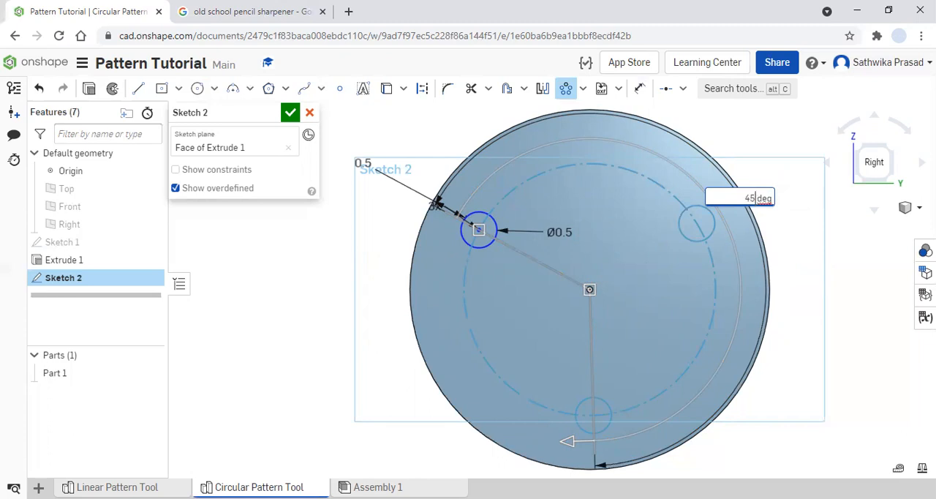
pyautogui.press('Return')
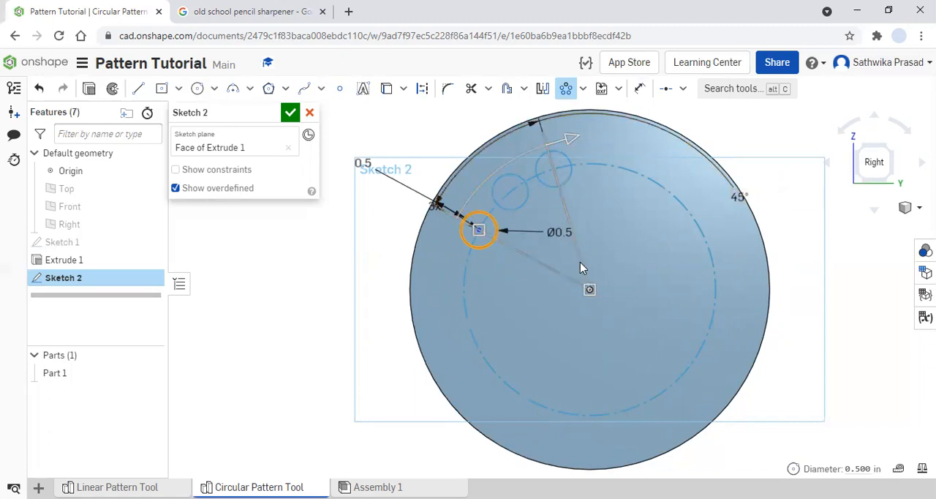
pyautogui.moveTo(579, 136); pyautogui.dragTo(544, 370)
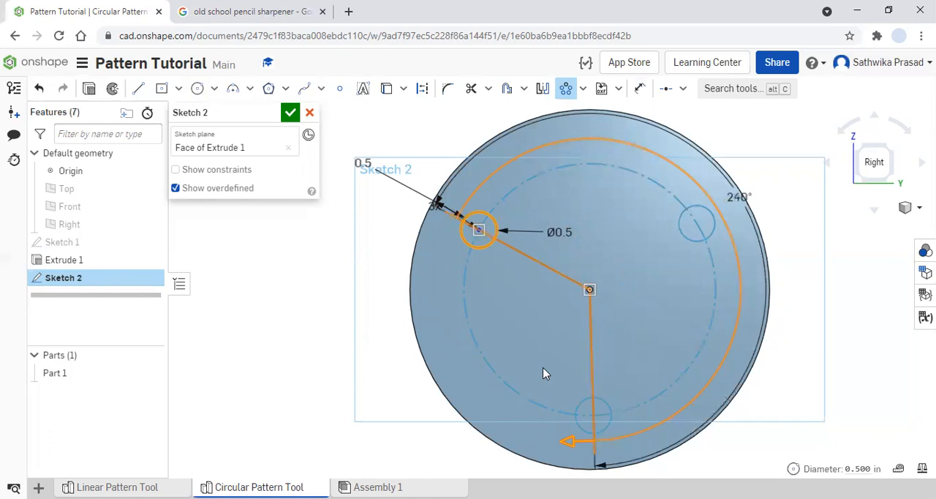
# - Move the pattern's instance count label outside the disc and set the count to 8
pyautogui.click(513, 342)
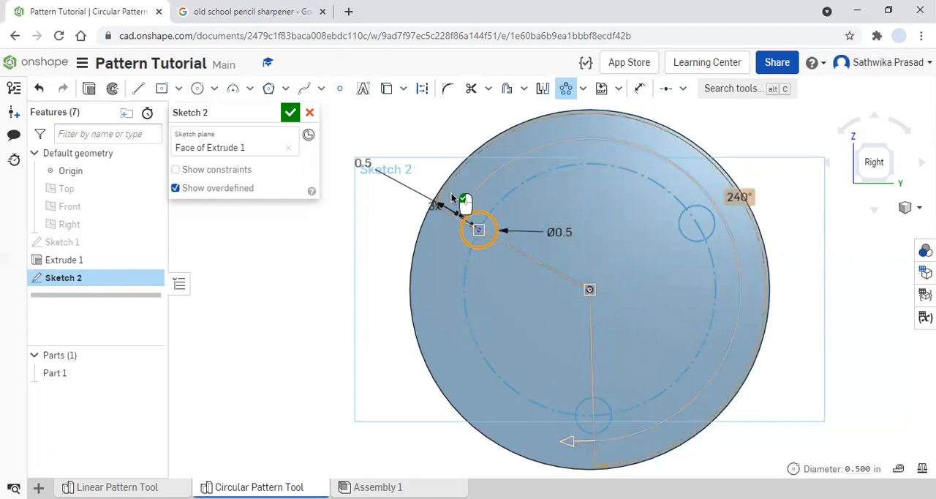
pyautogui.click(513, 210)
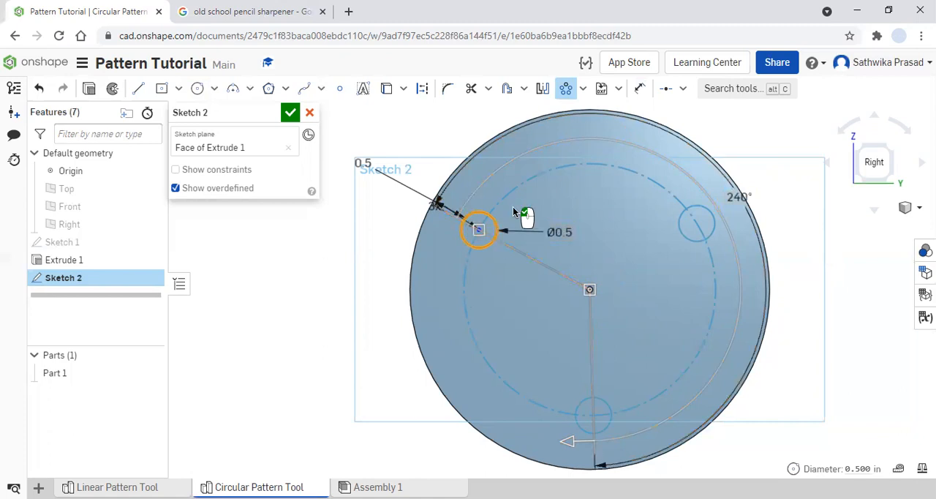
pyautogui.moveTo(432, 209); pyautogui.dragTo(379, 310)
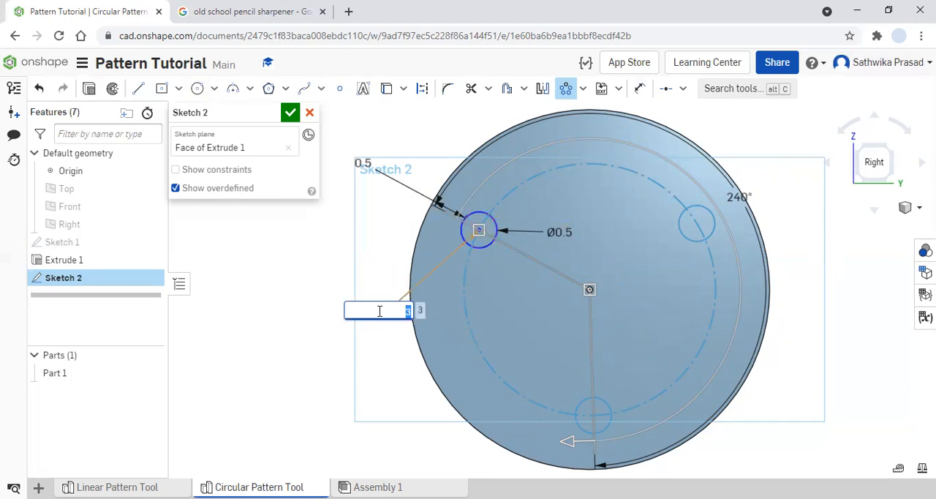
pyautogui.press('Return')
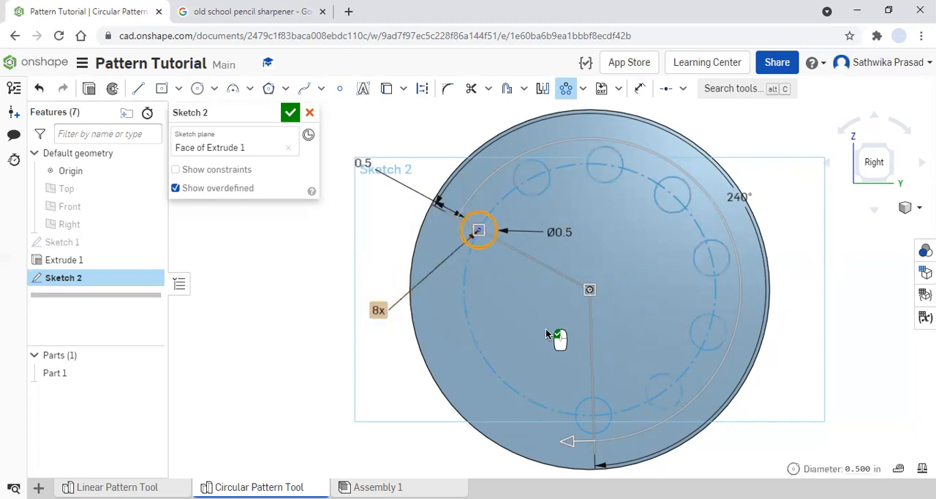
# - Widen the pattern's angle to 285 degrees and finish the circular pattern of circles
pyautogui.moveTo(563, 443); pyautogui.dragTo(467, 378)
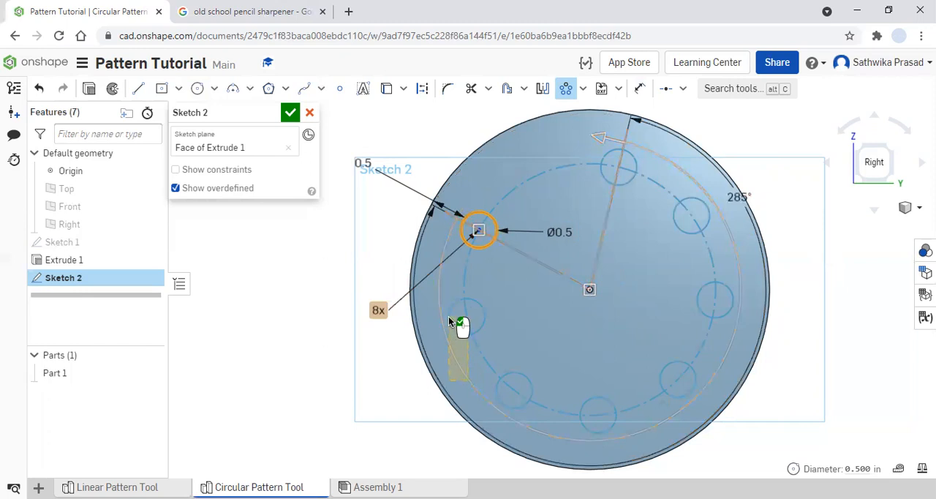
pyautogui.click(432, 209)
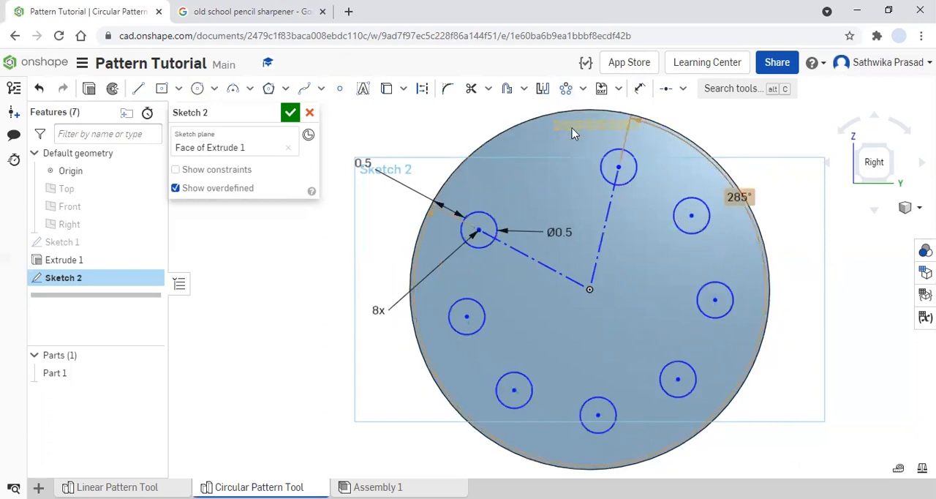
# - Set the circular pattern's angle to 290 degrees
pyautogui.doubleClick(737, 196)
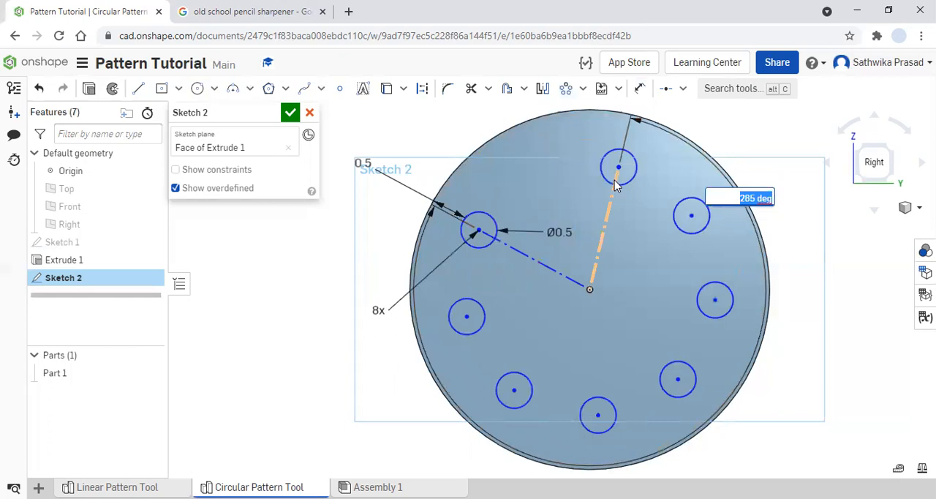
pyautogui.write('290')
pyautogui.press('Return')
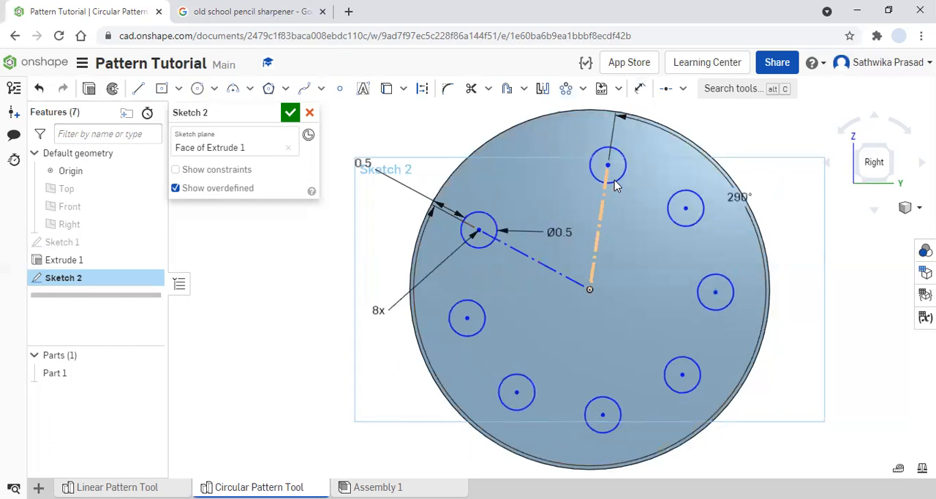
# - Set the circular pattern's angle to 330 degrees
pyautogui.doubleClick(737, 196)
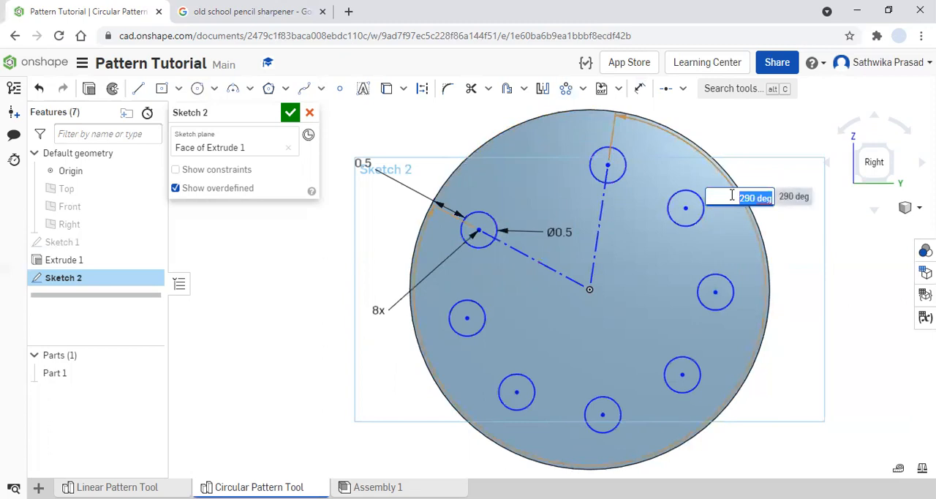
pyautogui.write('330')
pyautogui.press('Return')
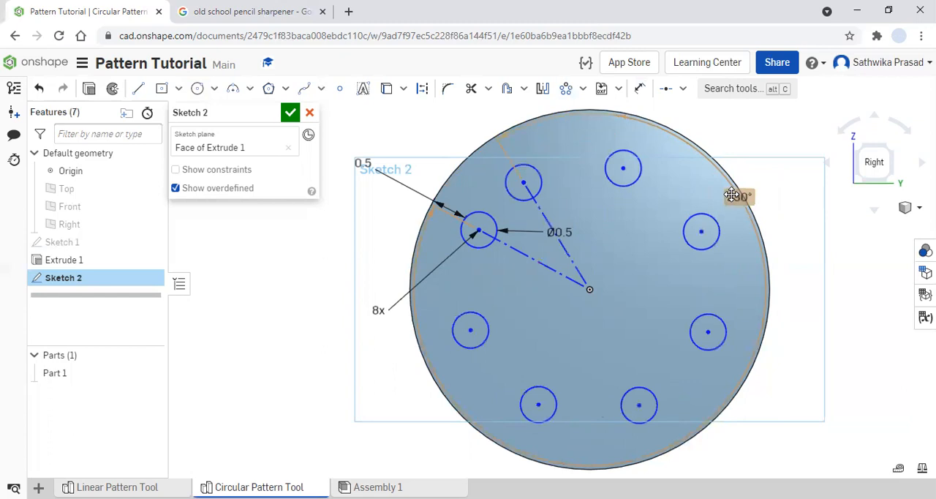
# - Try to set the circular pattern's angle to 360 degrees
pyautogui.doubleClick(739, 195)
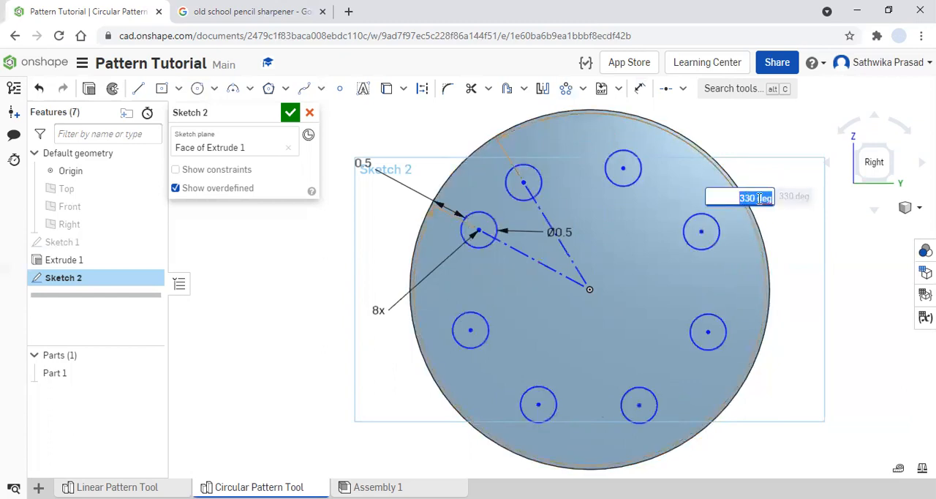
pyautogui.write('360')
pyautogui.press('Return')
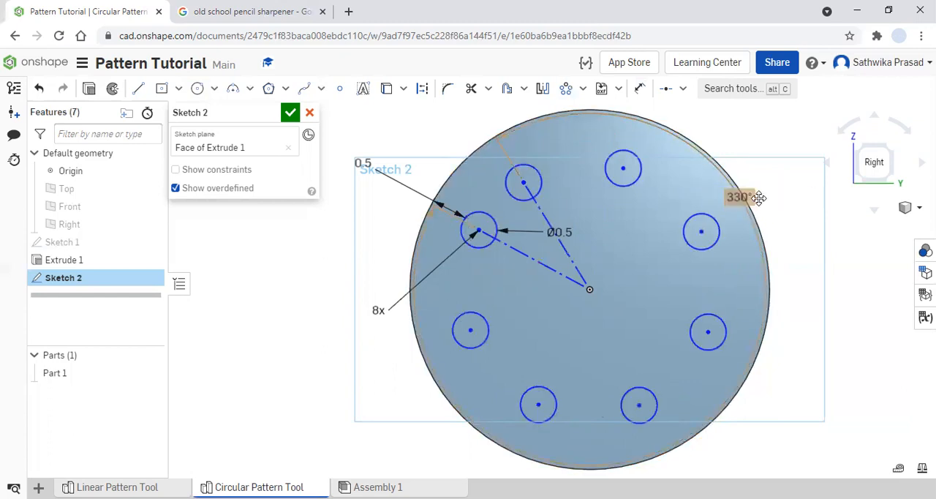
# - Set the circular pattern's angle to 310 degrees and accept the sketch
pyautogui.doubleClick(739, 198)
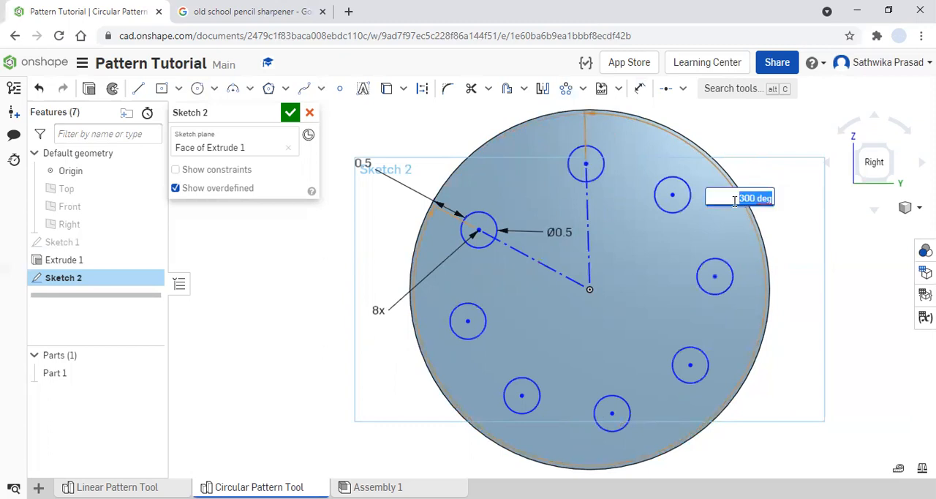
pyautogui.write('310')
pyautogui.press('Return')
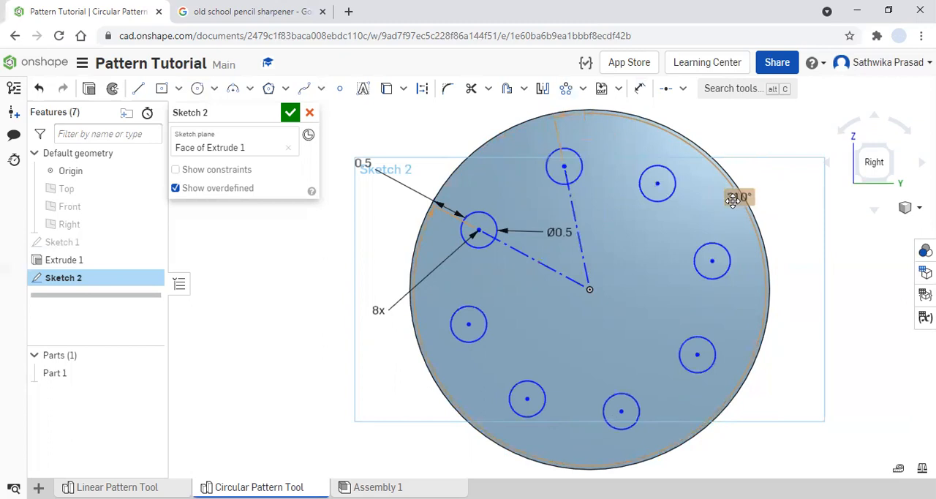
pyautogui.click(567, 166)
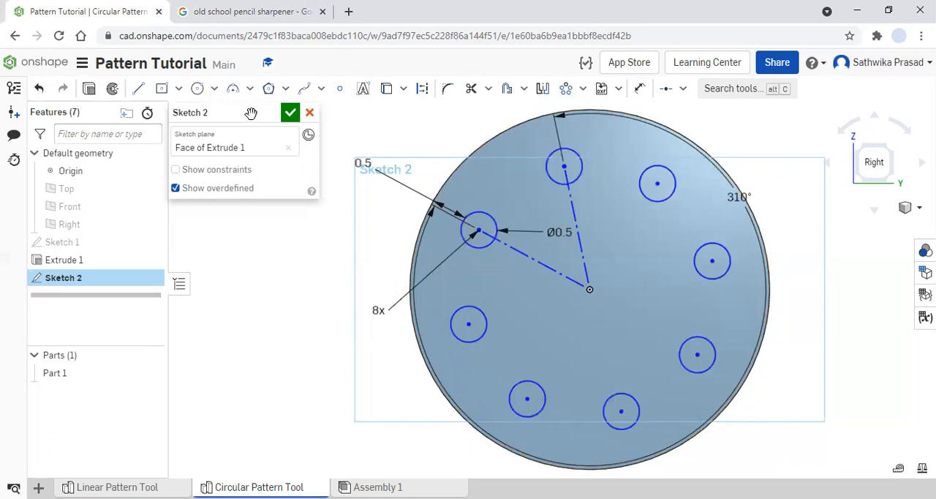
pyautogui.click(291, 116)
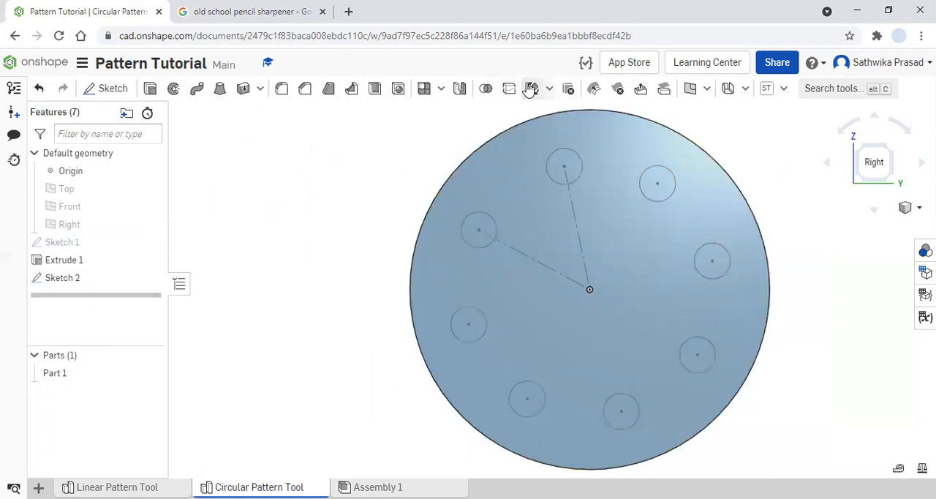
pyautogui.click(440, 88)
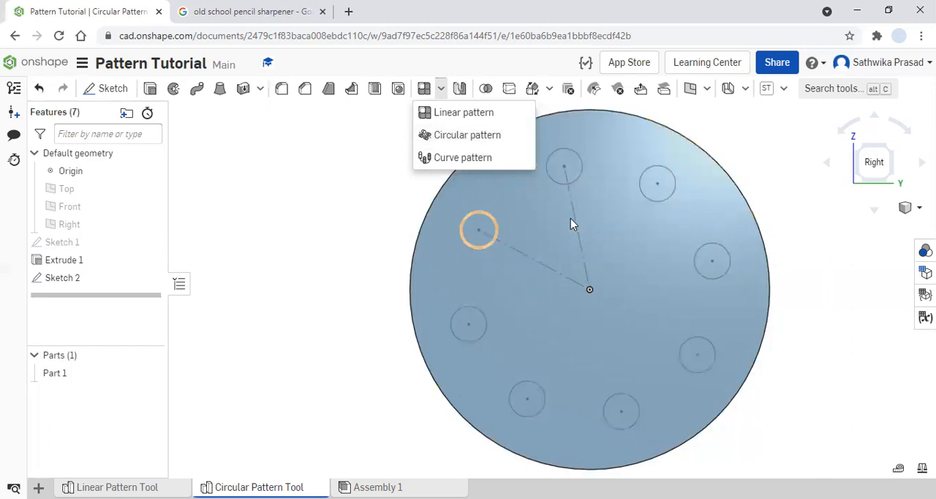
pyautogui.click(783, 282)
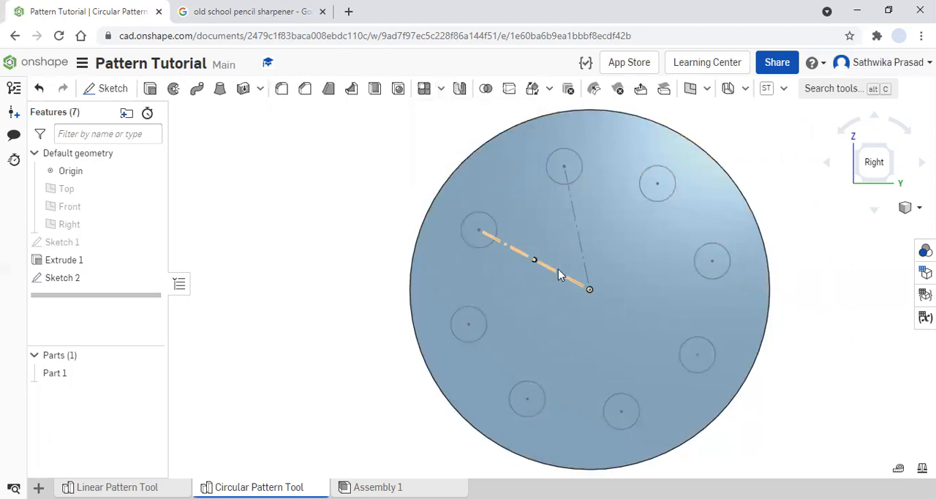
# - Measure the angle between the two construction lines running from the disc's centre to the pattern circles
pyautogui.click(558, 274)
pyautogui.click(580, 246)
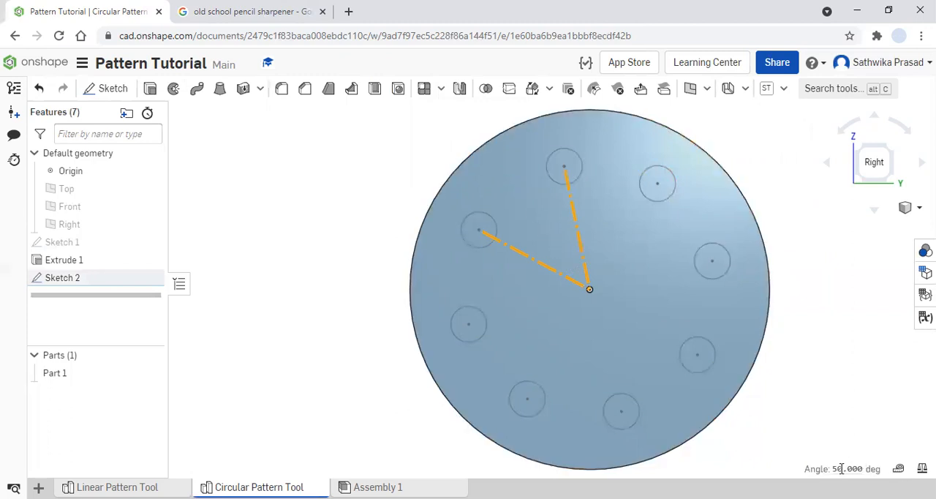
pyautogui.moveTo(853, 470)
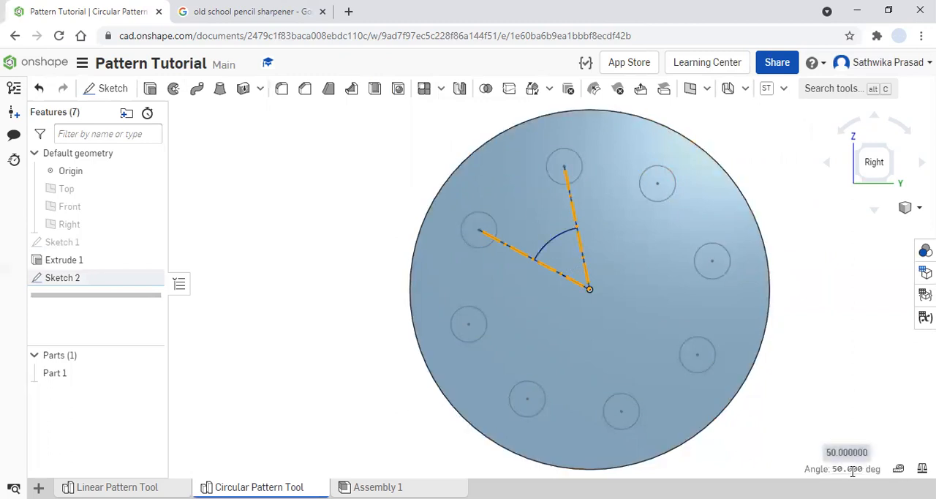
pyautogui.click(832, 429)
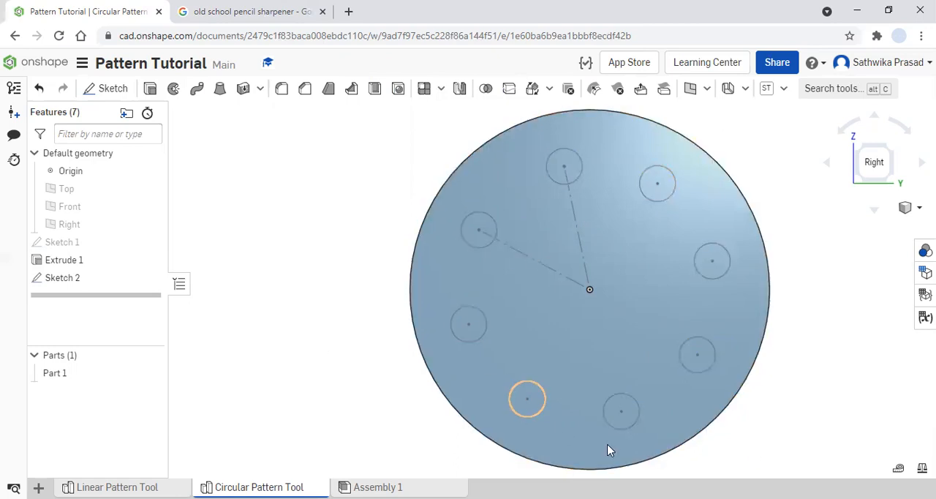
# - Close the browser tab with the pencil sharpener search
pyautogui.click(323, 12)
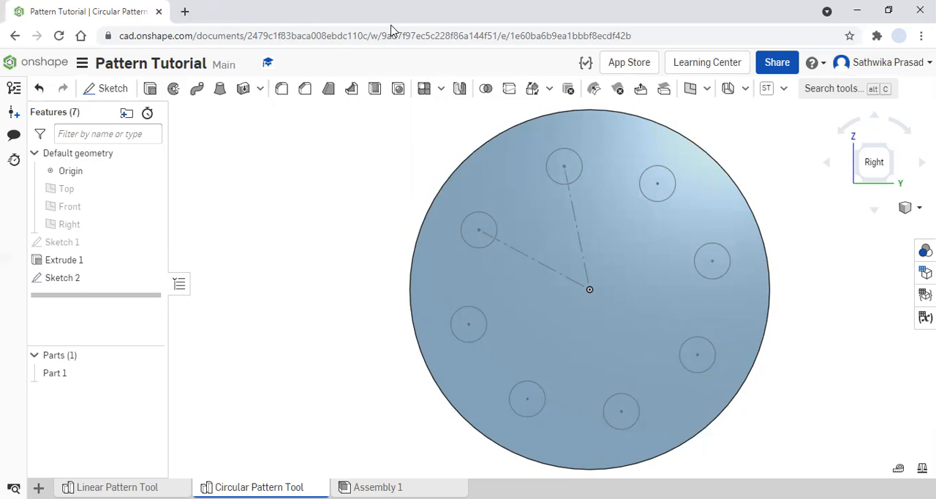